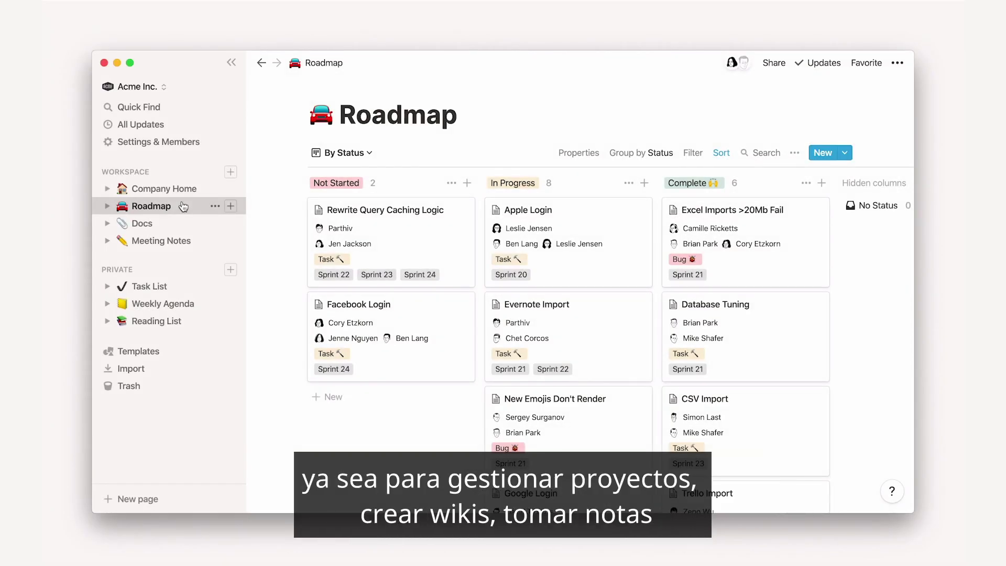
# - Go from Docs to Meeting Notes to Company Home in the Acme Inc. sidebar
pyautogui.click(181, 224)
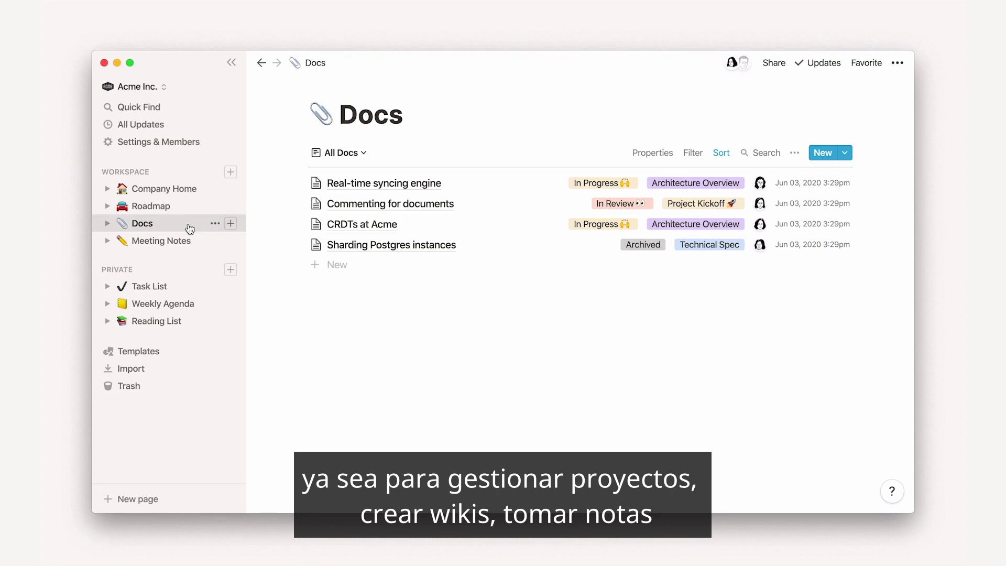
pyautogui.click(198, 241)
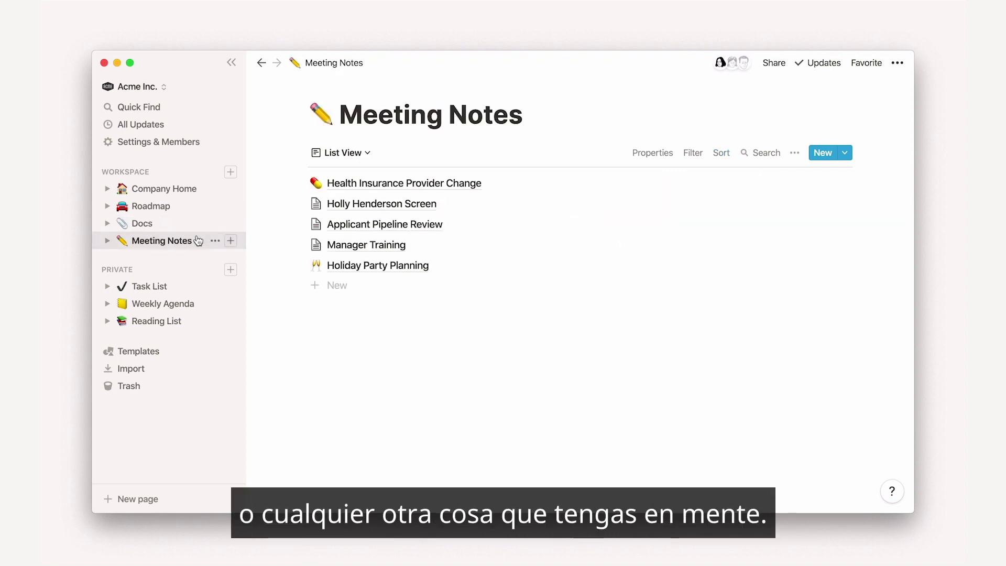
pyautogui.click(204, 189)
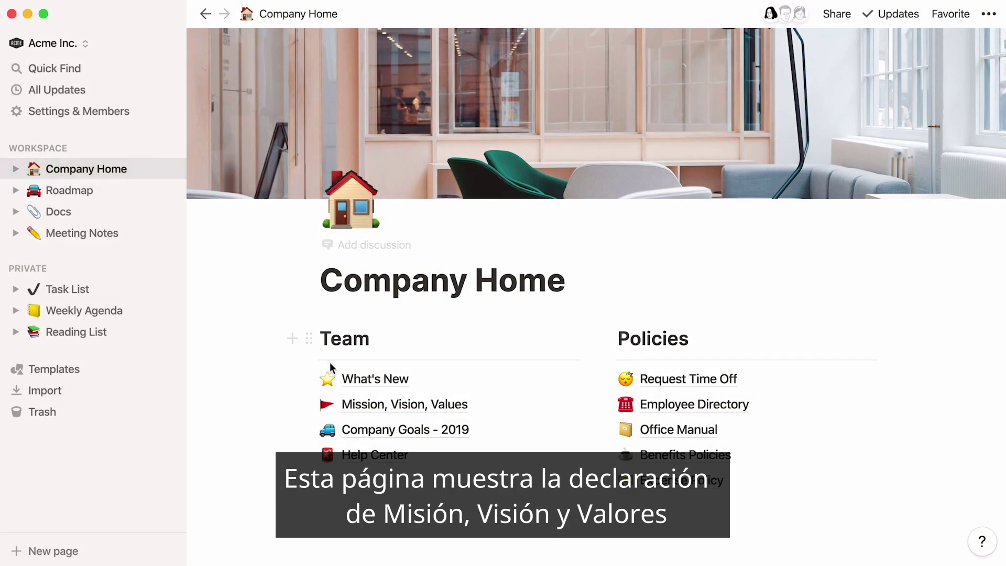
# - On Mission, Vision, Values with the sidebar hidden, type the 'tools for the mind' mission line under Mission
pyautogui.click(361, 403)
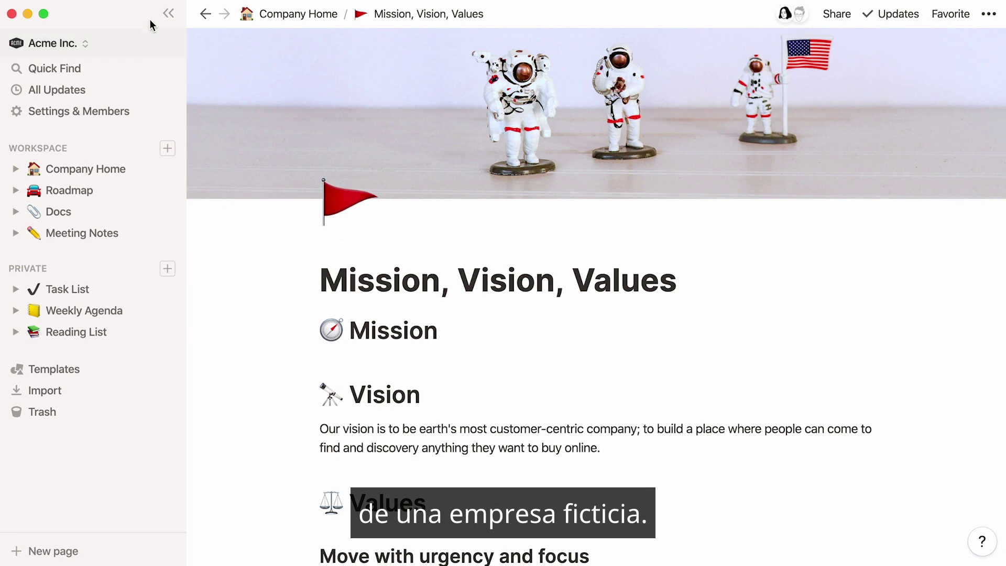
pyautogui.click(169, 13)
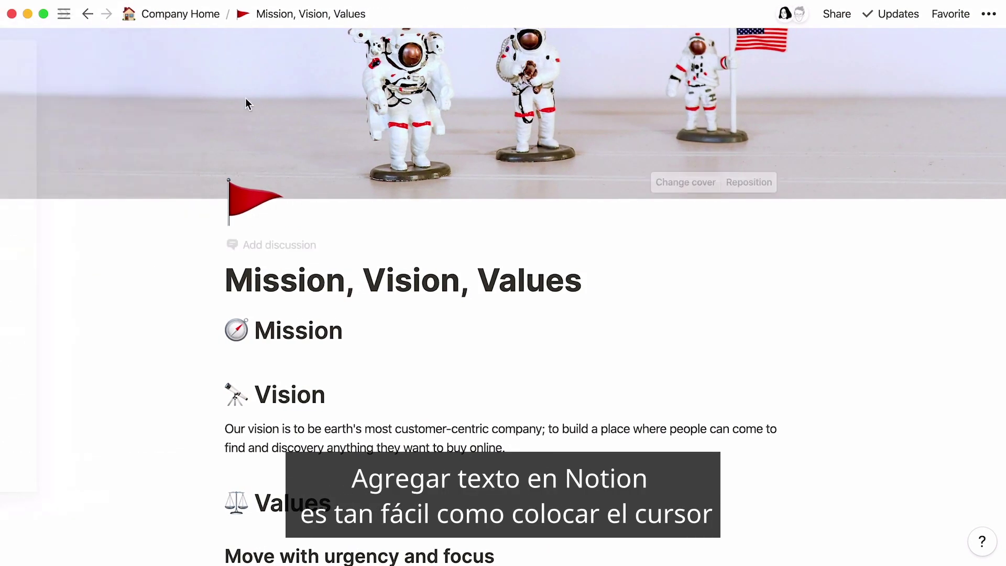
pyautogui.click(399, 328)
pyautogui.press('Return')
pyautogui.write('To make a contribution to the world by ma')
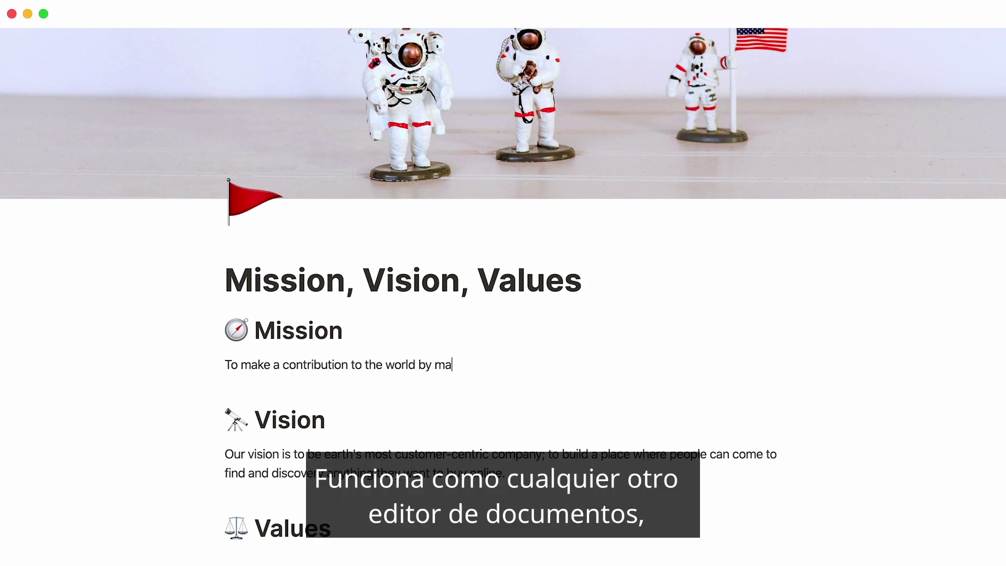
pyautogui.write('king tools for the mind that advance humankind.')
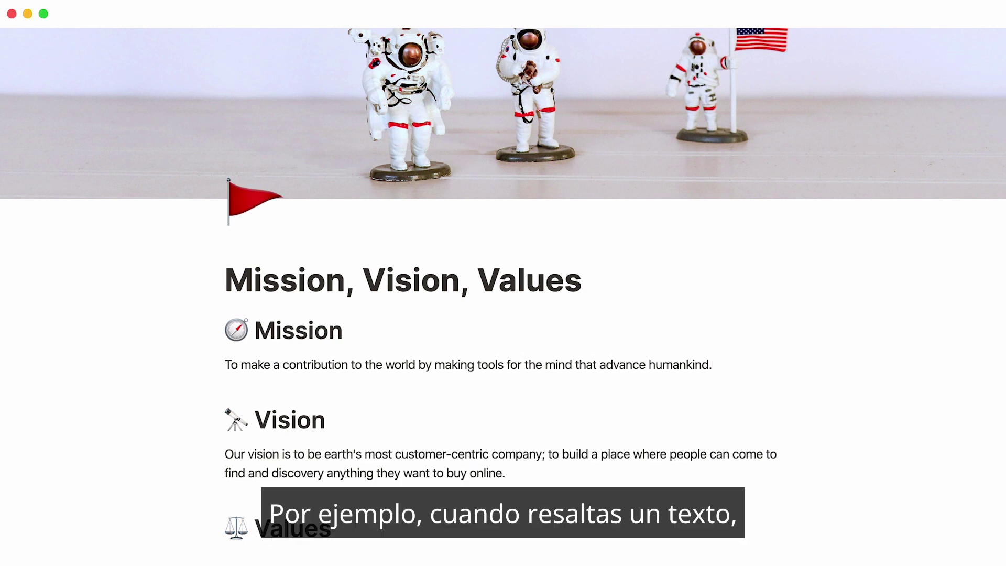
pyautogui.tripleClick(341, 367)
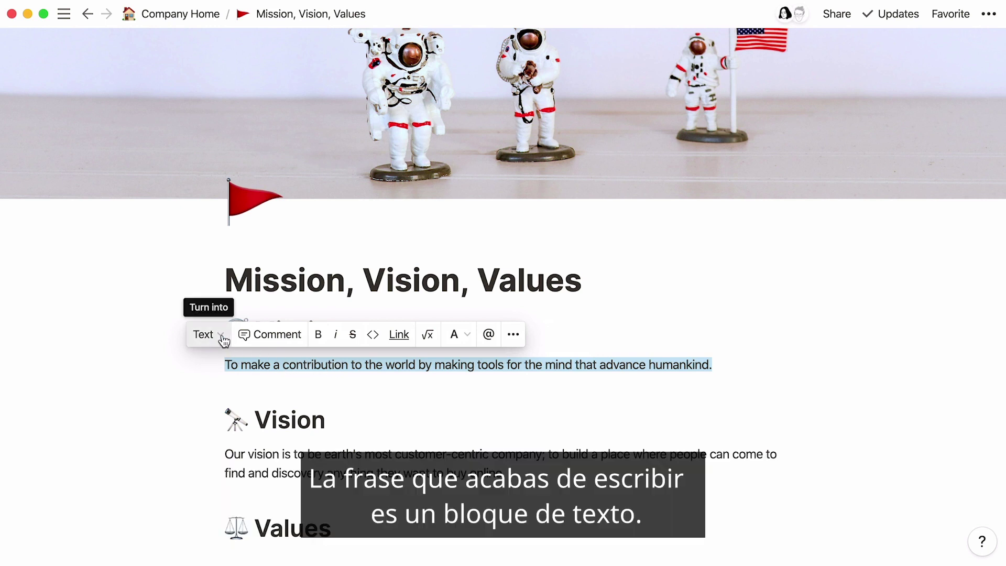
pyautogui.click(223, 336)
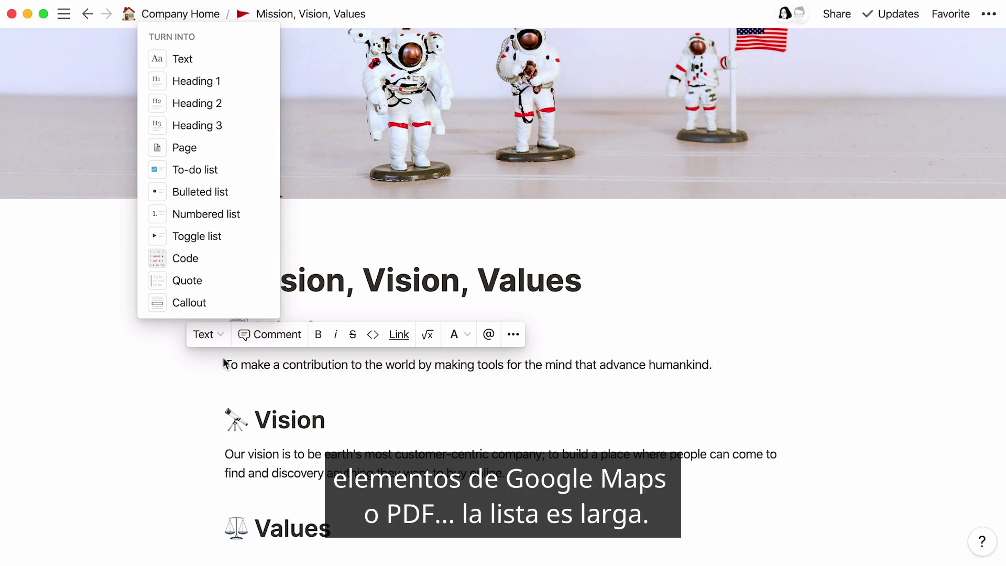
pyautogui.click(723, 363)
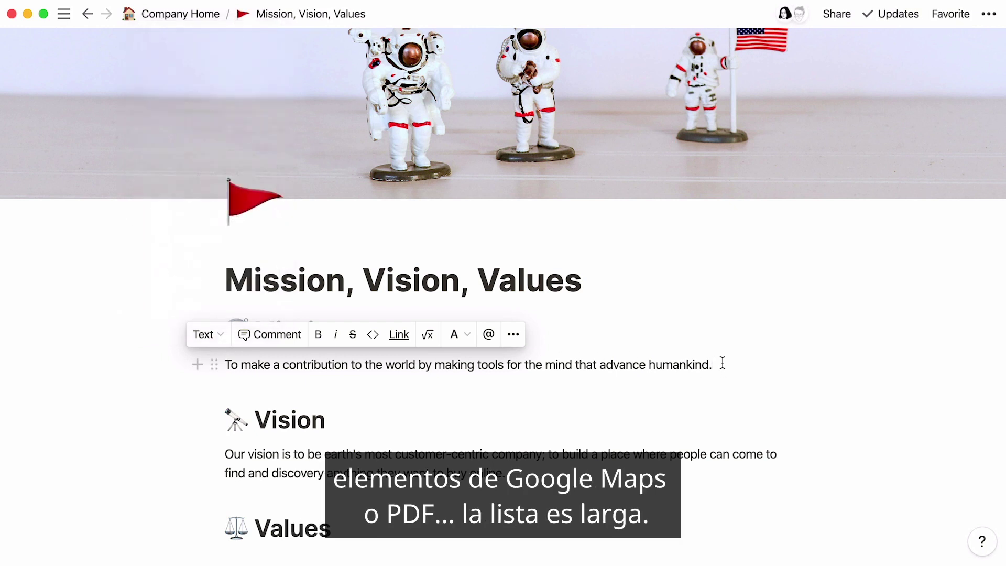
# - Insert an empty bulleted list block below the mission line using the /bullet command
pyautogui.press('Return')
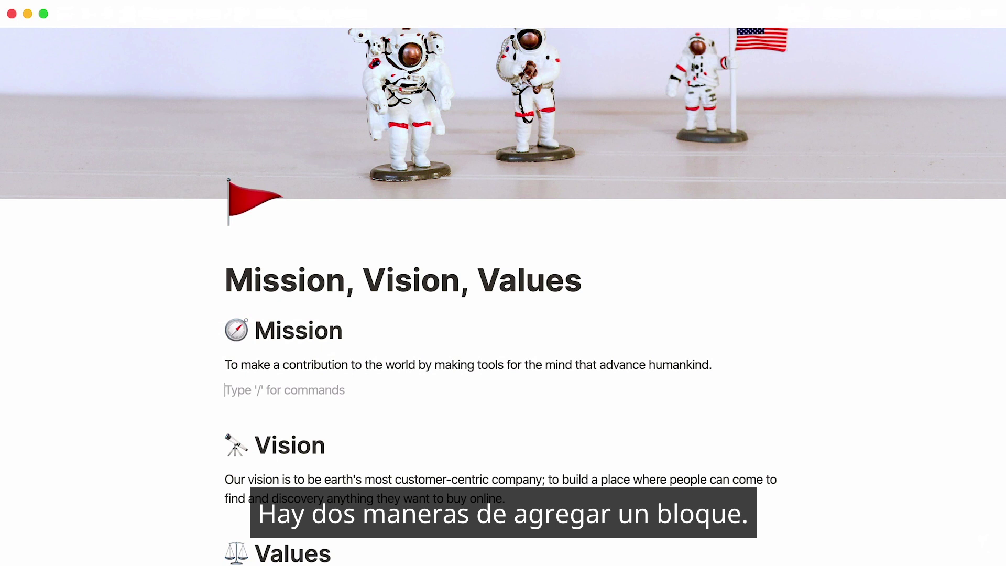
pyautogui.moveTo(517, 386)
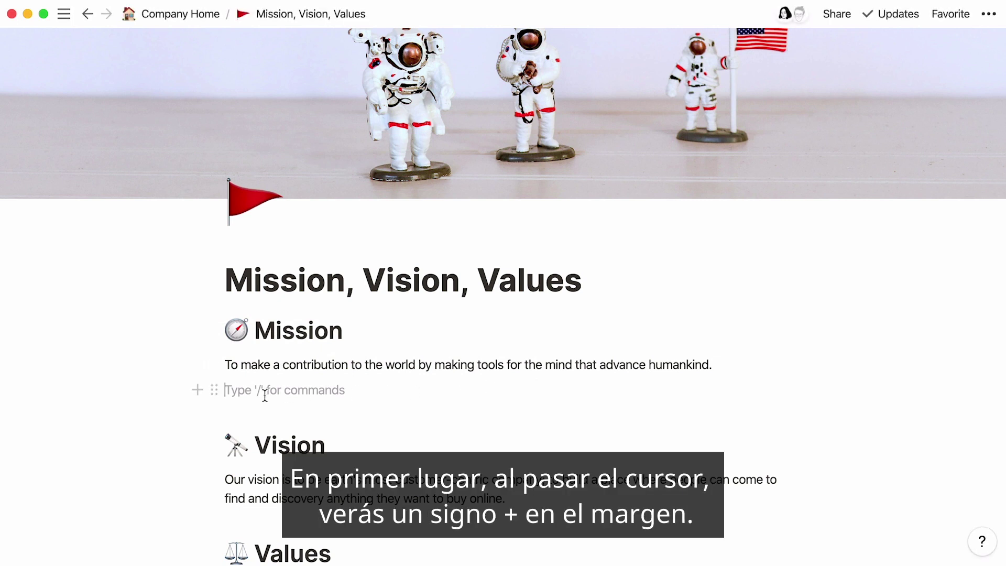
pyautogui.click(197, 394)
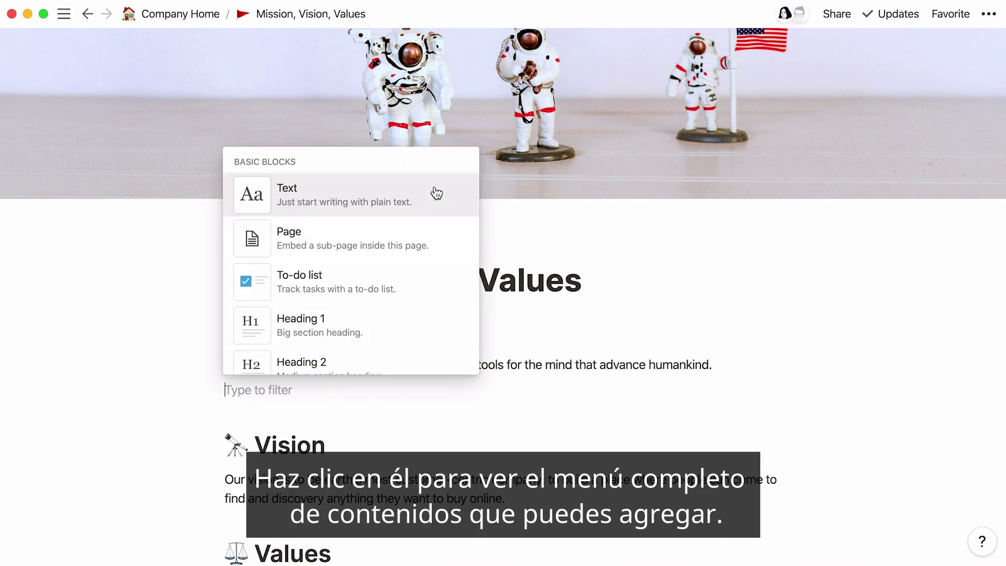
pyautogui.scroll(-20, 438, 192)
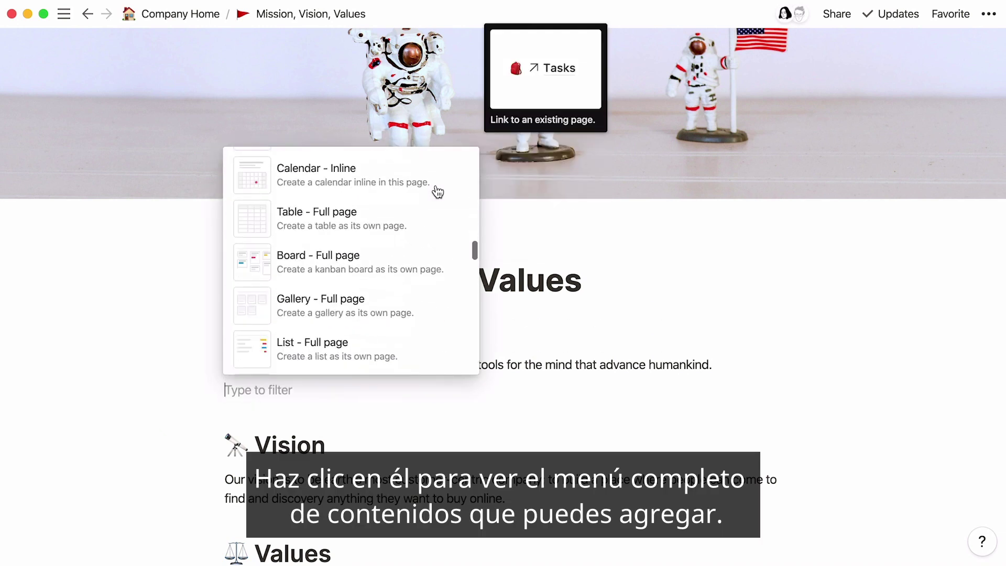
pyautogui.scroll(-5, 435, 191)
pyautogui.press('Escape')
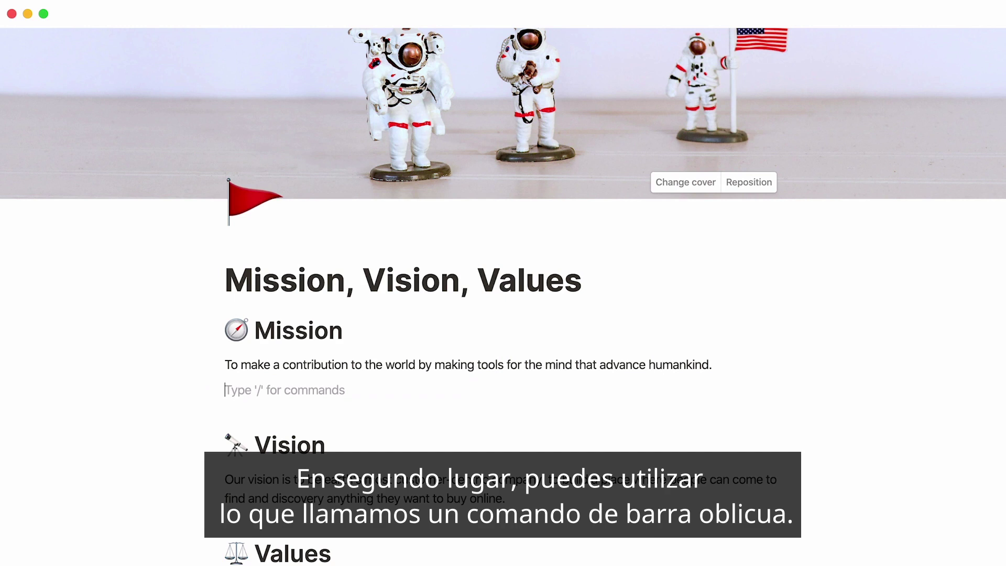
pyautogui.write('/')
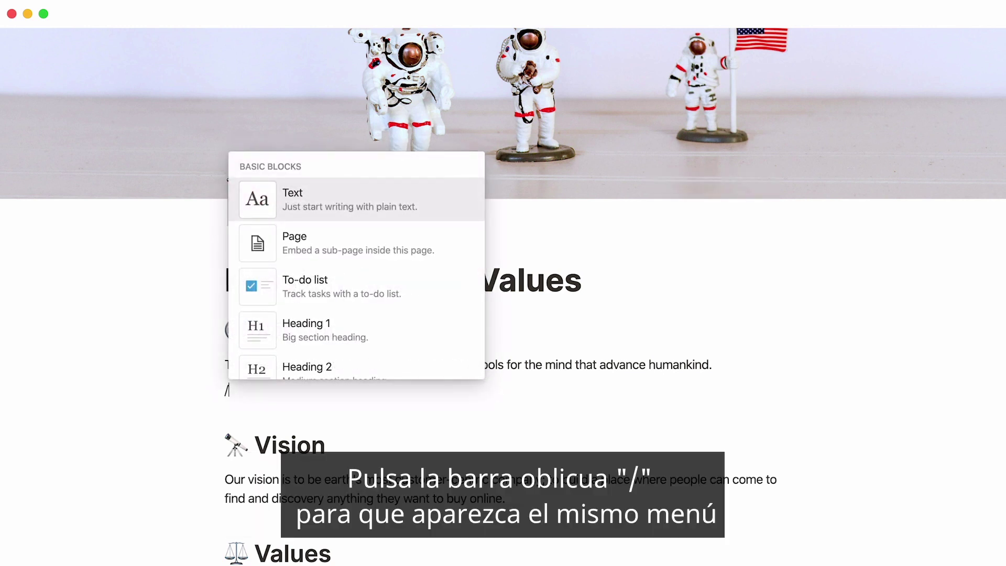
pyautogui.write('to do')
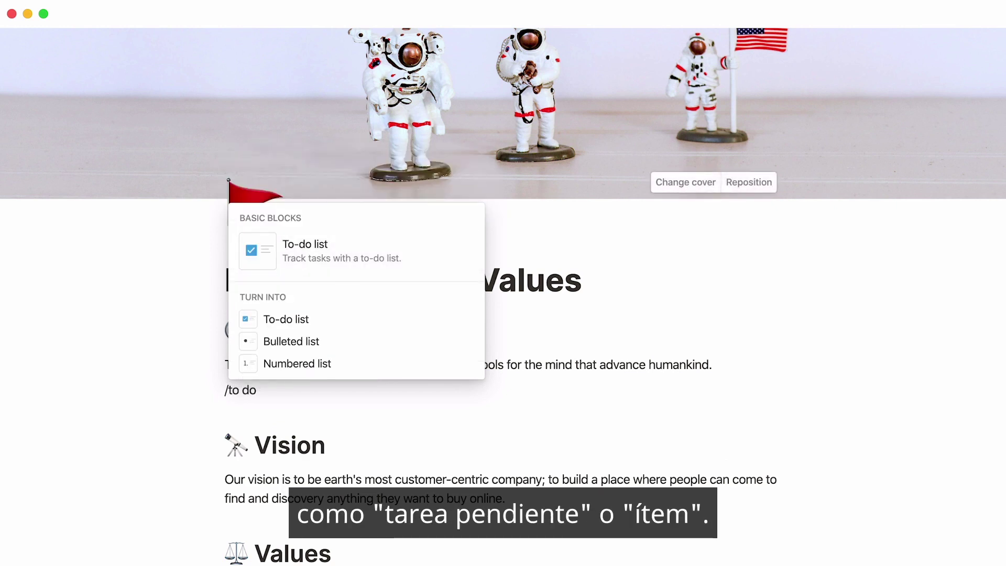
pyautogui.press('BackSpace')
pyautogui.press('BackSpace')
pyautogui.press('BackSpace')
pyautogui.press('BackSpace')
pyautogui.press('BackSpace')
pyautogui.write('bullet')
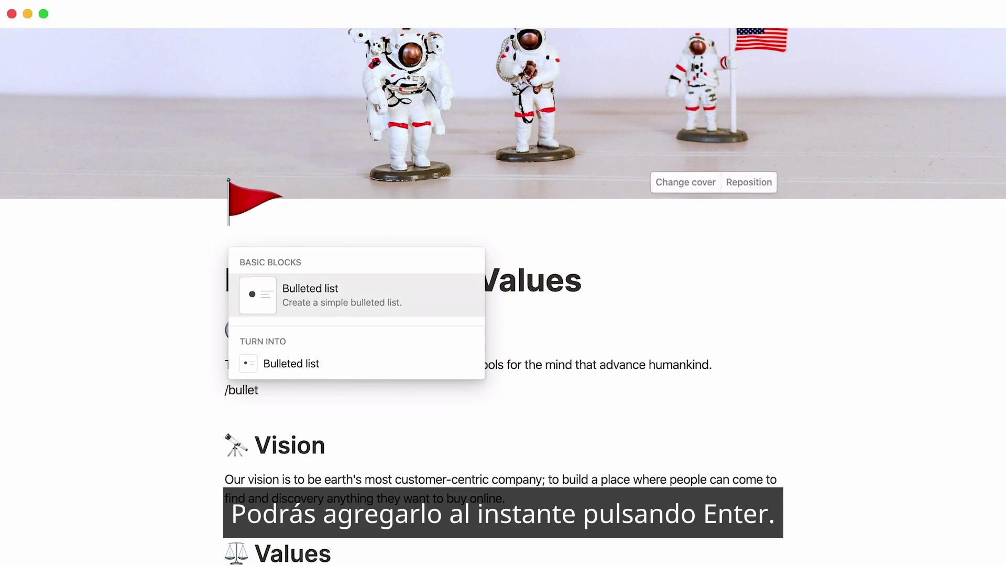
pyautogui.press('Return')
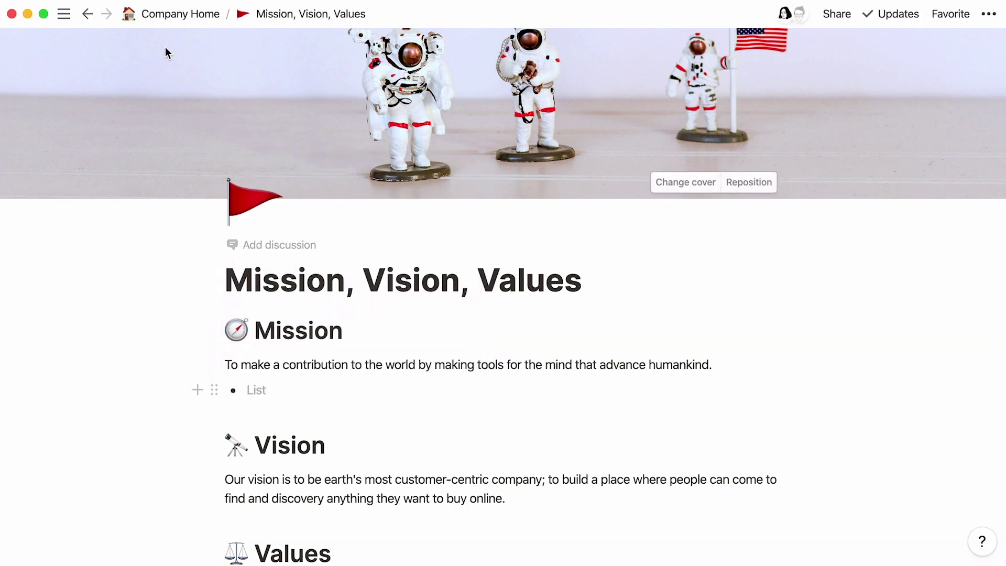
# - On the Stand-up 20-05-2020 page, add a 'Notes' Heading 1 with a new block beneath
pyautogui.click(87, 14)
pyautogui.write('/')
pyautogui.press('Down')
pyautogui.press('Down')
pyautogui.press('Down')
pyautogui.press('Return')
pyautogui.write('Notes')
pyautogui.press('Return')
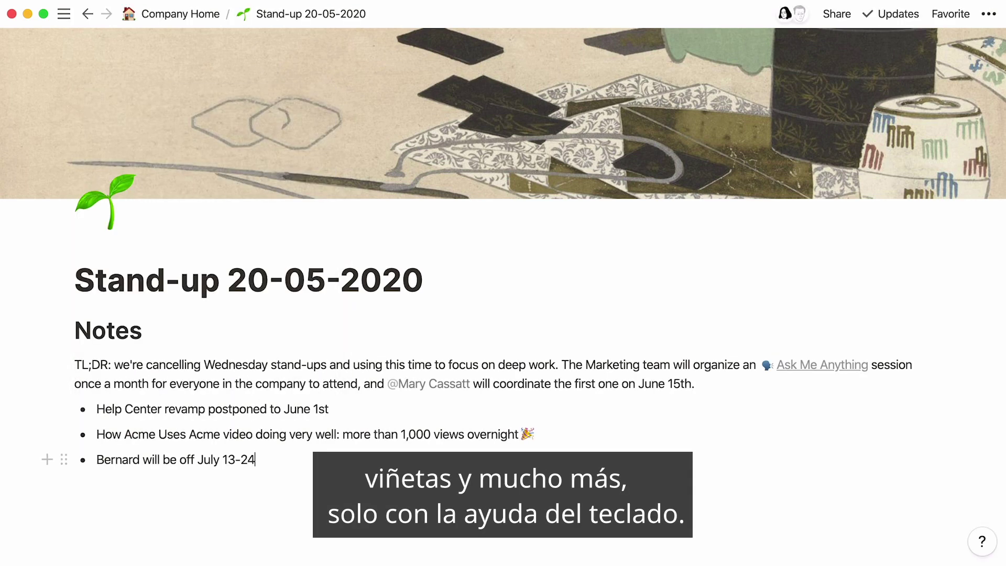
# - Add an 'Action Items' Heading 2 followed by an empty to-do item
pyautogui.press('Return')
pyautogui.press('Return')
pyautogui.write('/h2')
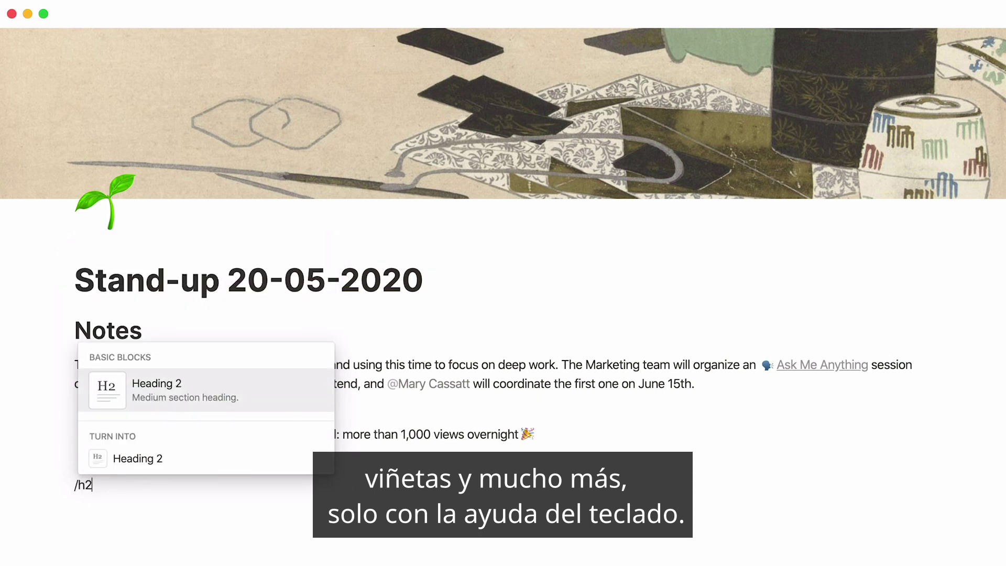
pyautogui.press('Return')
pyautogui.write('Action Items')
pyautogui.press('Return')
pyautogui.write('/todo')
pyautogui.press('Return')
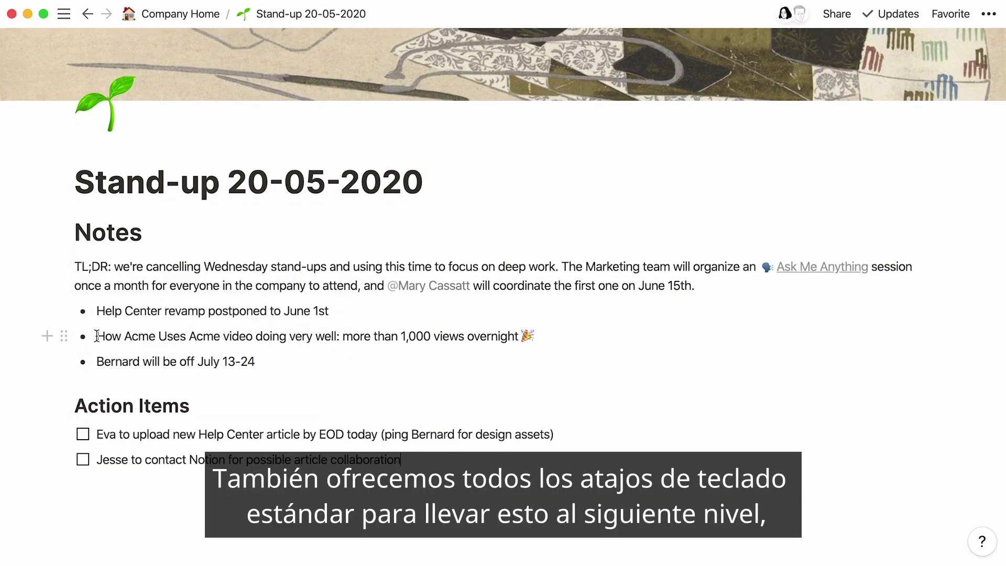
# - Bold 'How Acme Uses Acme' and paste a five-line snippet formatted as inline code
pyautogui.moveTo(97, 336); pyautogui.dragTo(218, 336)
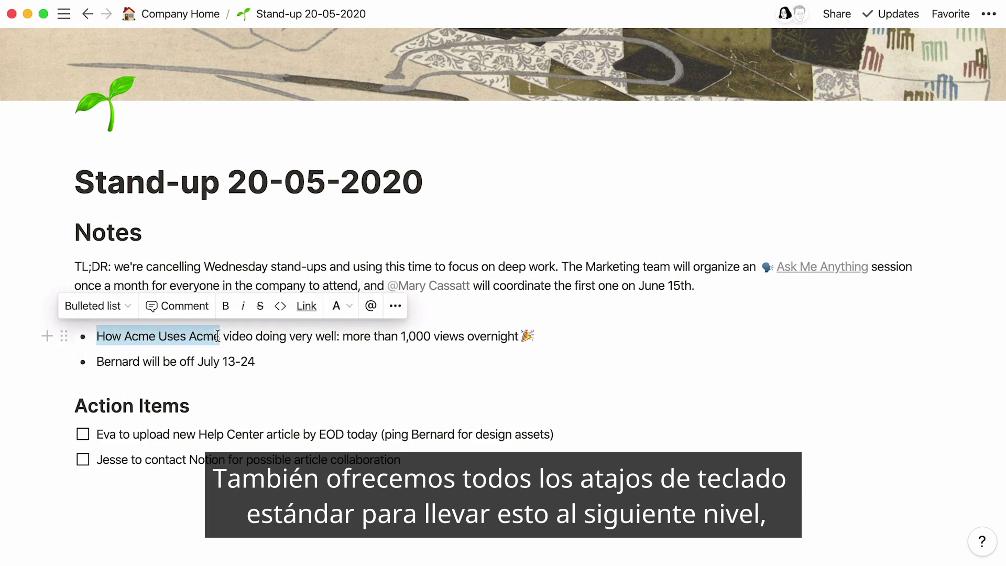
pyautogui.click(225, 307)
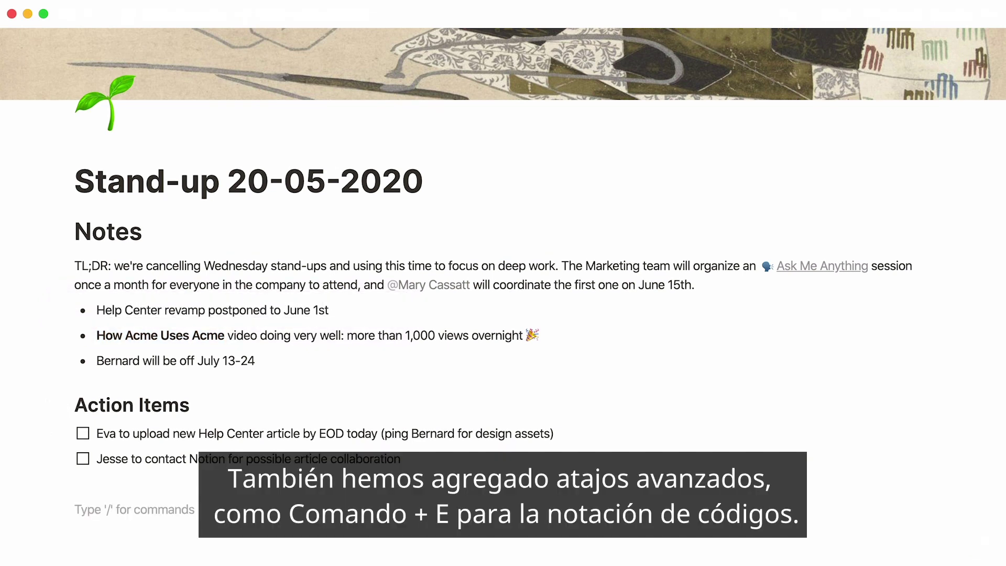
pyautogui.scroll(-3, 503, 272)
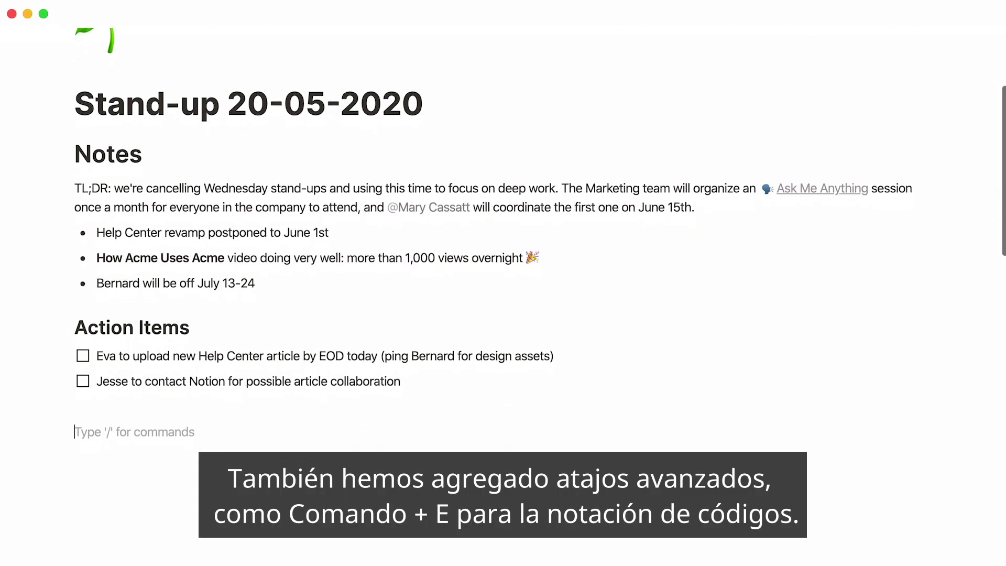
pyautogui.write('if (hour < 18) { greeting = "Good day"; } else { greeting = "Good evening"; }')
pyautogui.moveTo(124, 475); pyautogui.dragTo(76, 402)
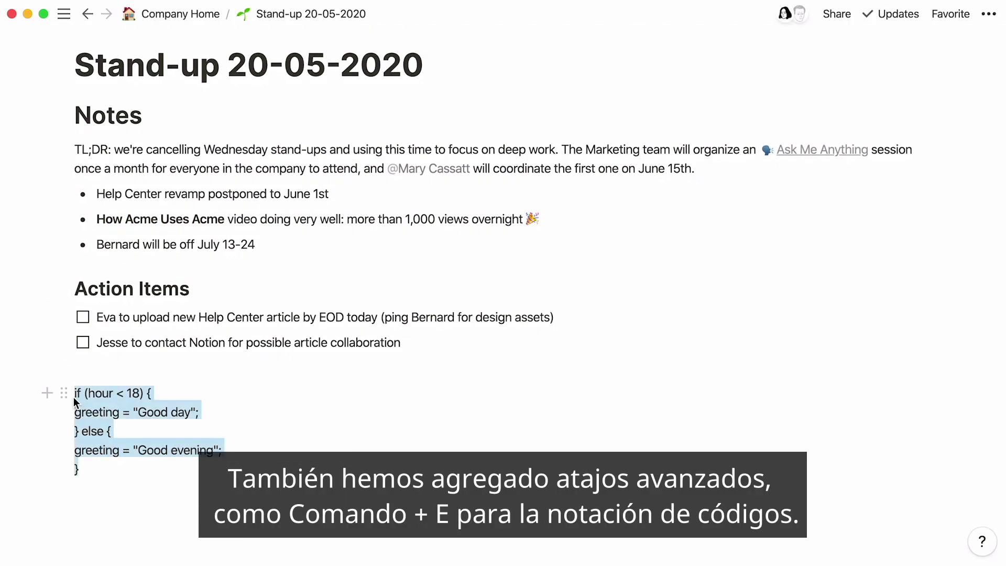
pyautogui.click(224, 368)
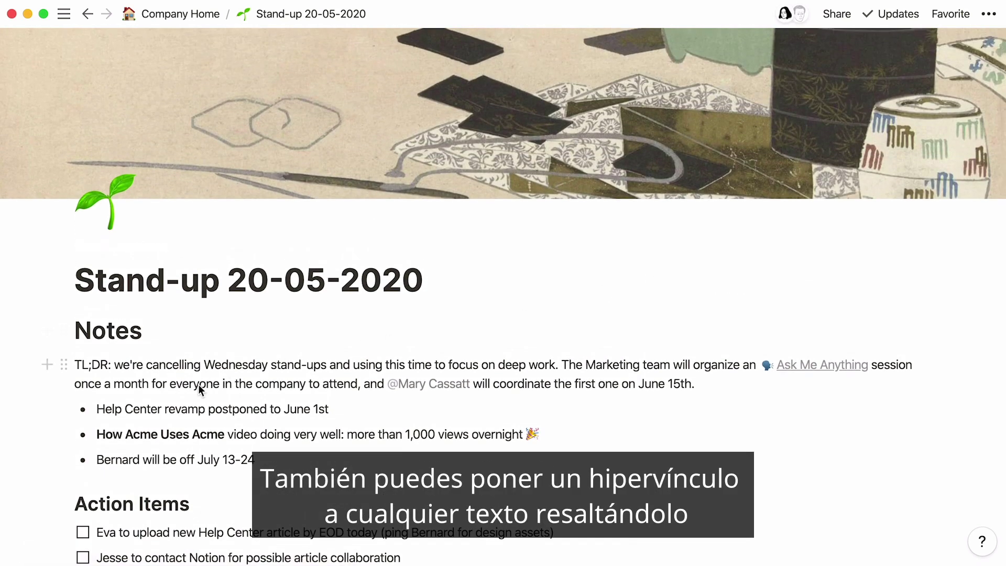
# - Link 'Help Center' to the copied URL and give it a brown background
pyautogui.moveTo(161, 407); pyautogui.dragTo(101, 413)
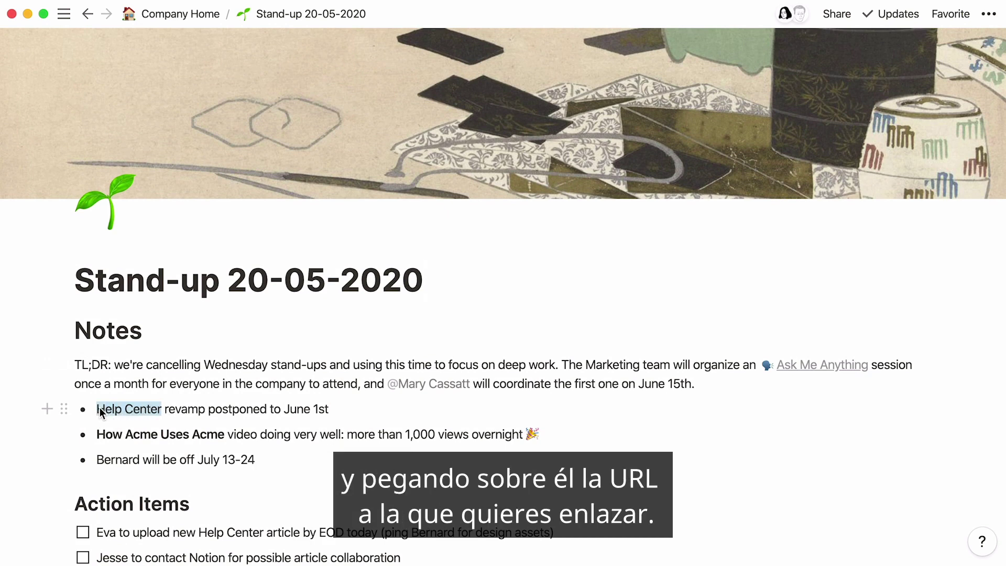
pyautogui.press('super+v')
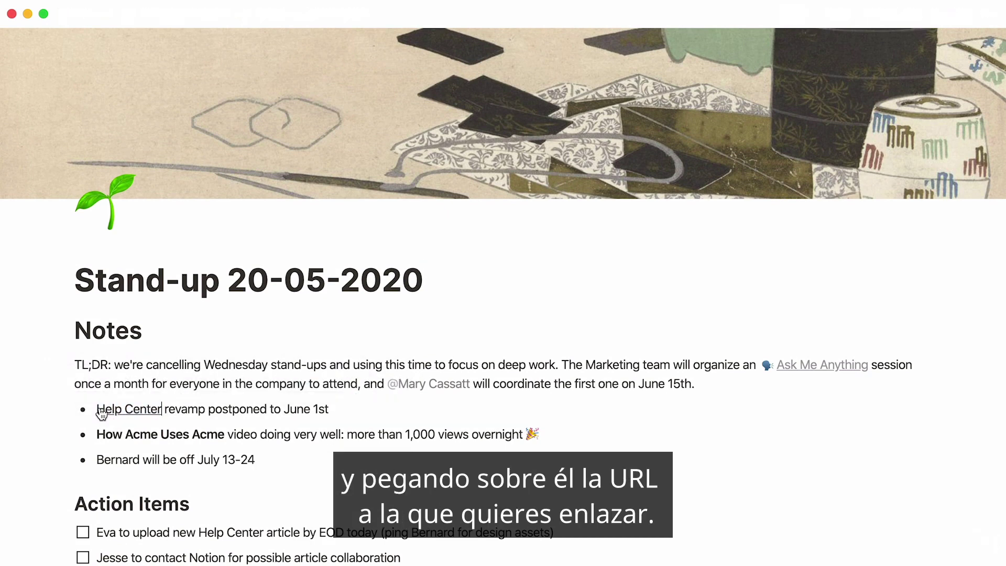
pyautogui.moveTo(161, 409); pyautogui.dragTo(102, 409)
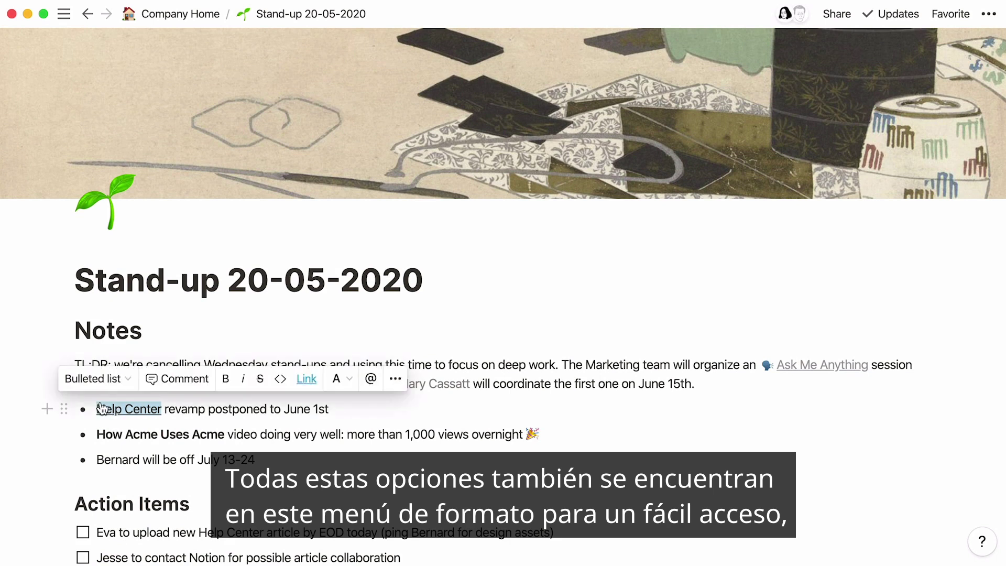
pyautogui.click(346, 386)
pyautogui.click(350, 332)
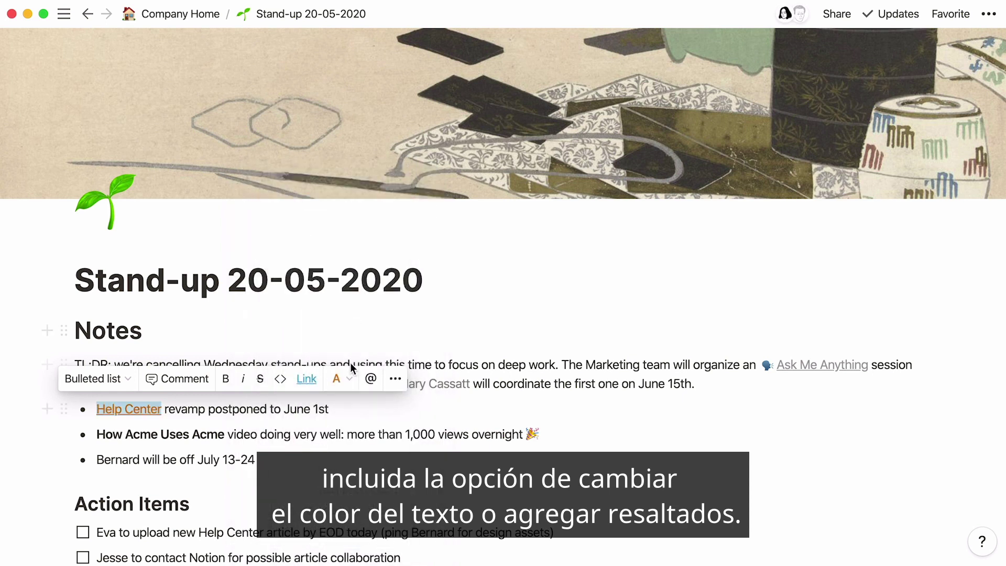
pyautogui.click(337, 379)
pyautogui.scroll(-3, 348, 386)
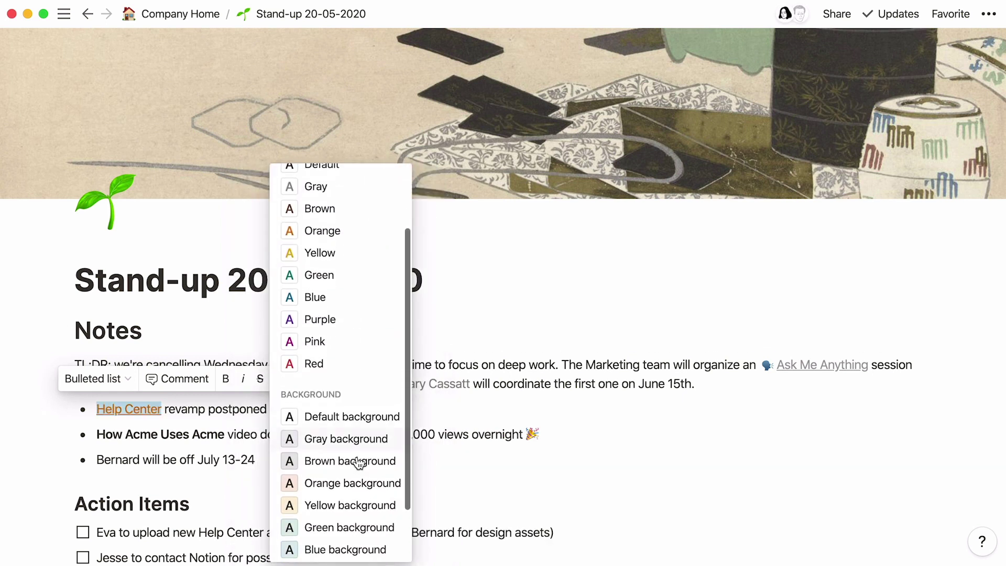
pyautogui.click(358, 461)
# - Turn the whole TL;DR paragraph red with the /red command
pyautogui.click(73, 370)
pyautogui.write('/red')
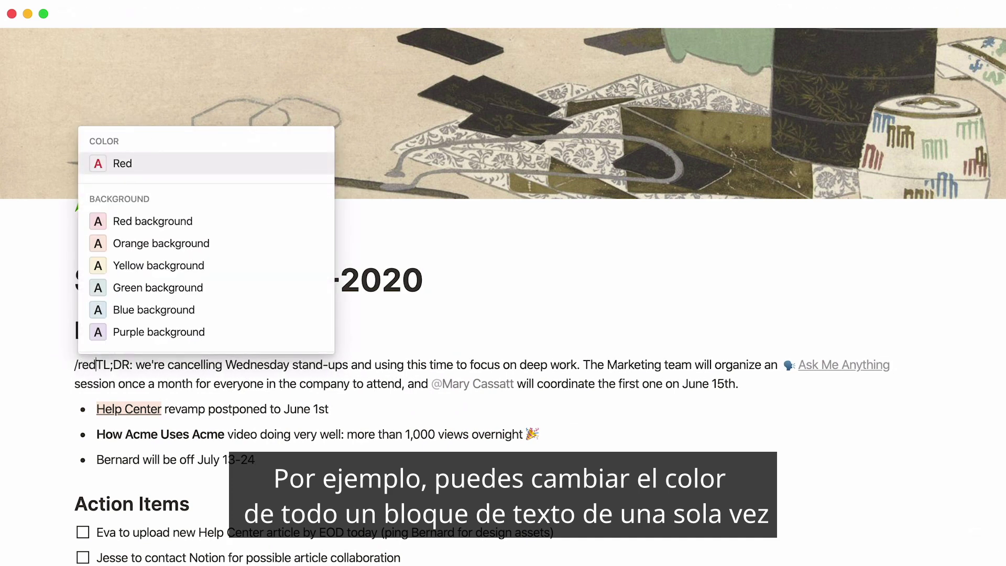
pyautogui.press('Return')
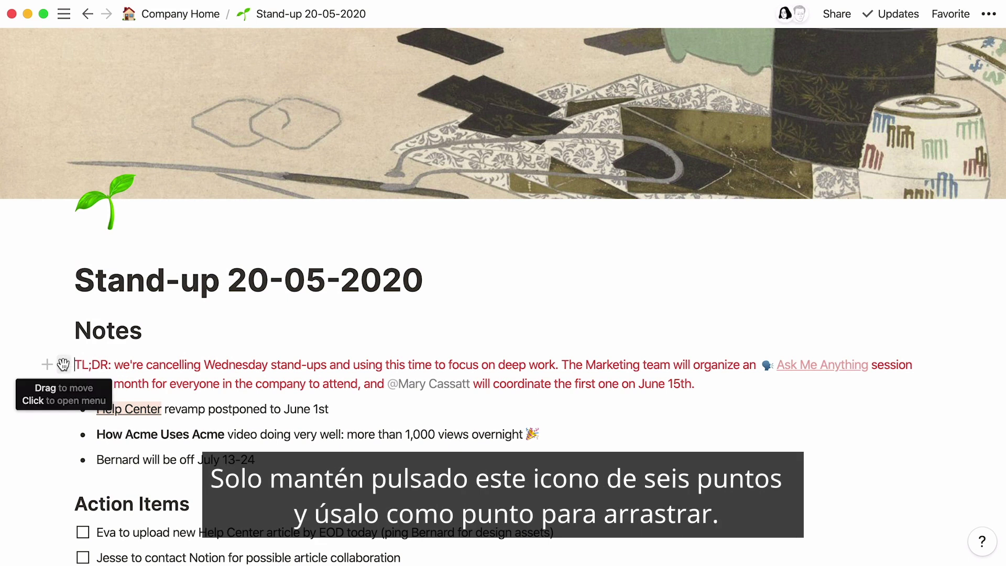
# - Move TL;DR above Notes and put Action Items with its two to-dos in a right-hand column
pyautogui.moveTo(62, 364); pyautogui.dragTo(64, 311)
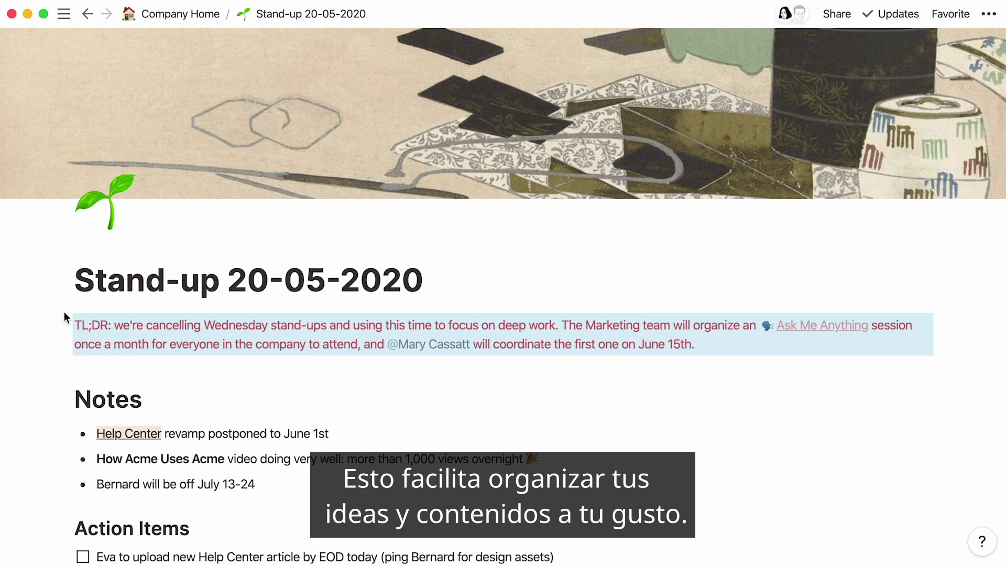
pyautogui.moveTo(63, 528); pyautogui.dragTo(950, 399)
pyautogui.moveTo(45, 474); pyautogui.dragTo(64, 414)
pyautogui.moveTo(411, 551); pyautogui.dragTo(238, 498)
pyautogui.moveTo(63, 505); pyautogui.dragTo(513, 376)
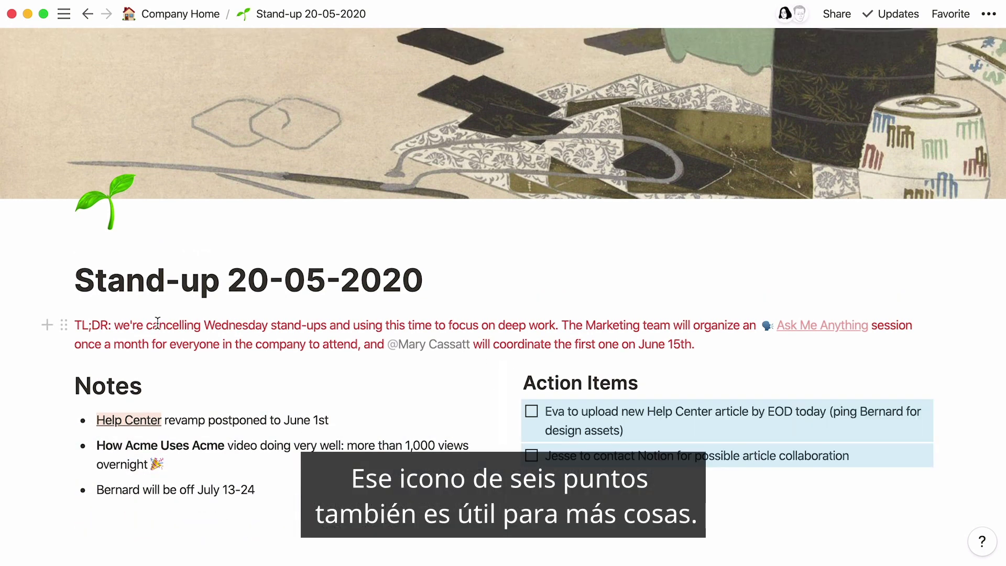
# - Reset the TL;DR text colour to Default and convert the paragraph into a Heading 3
pyautogui.click(75, 325)
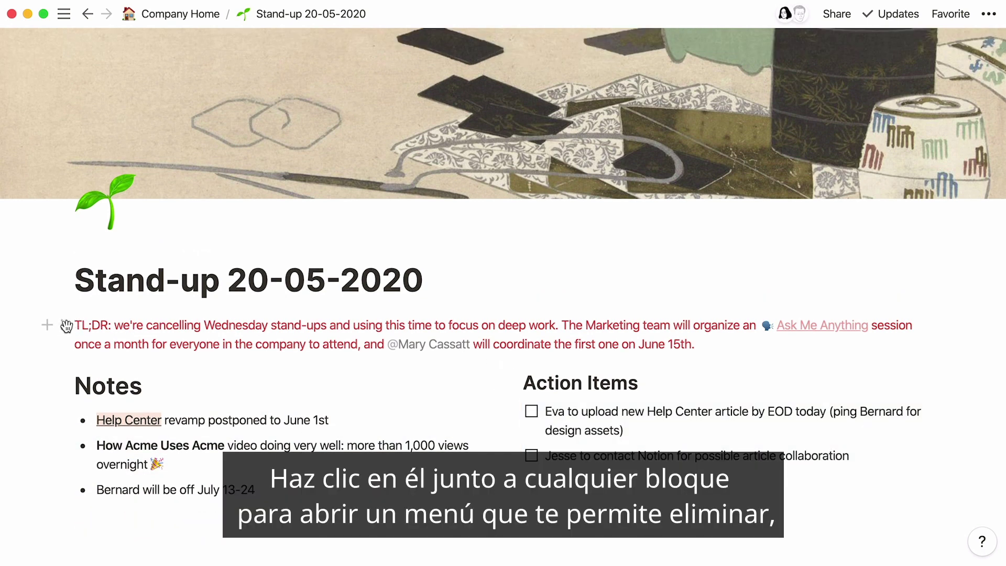
pyautogui.click(65, 325)
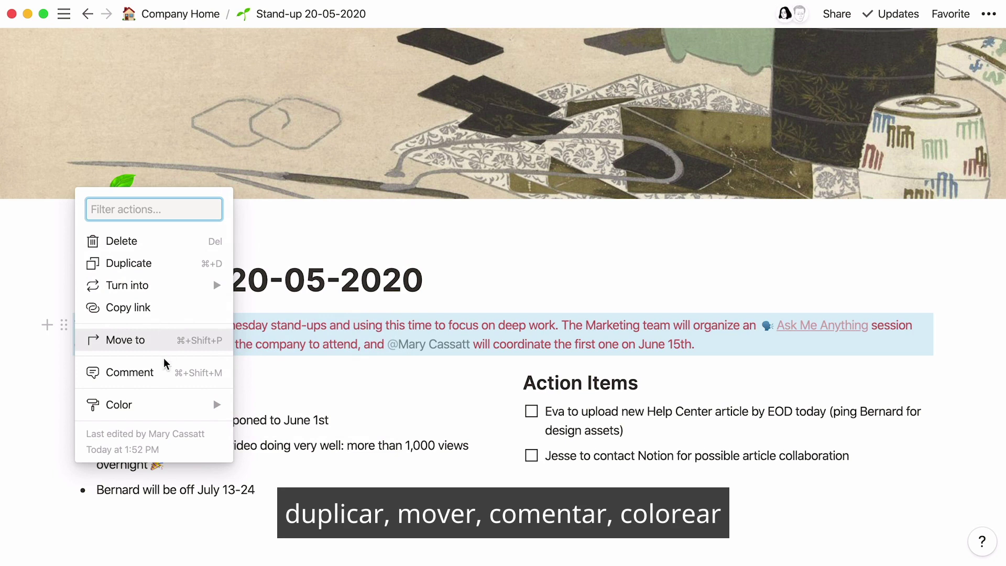
pyautogui.moveTo(184, 404)
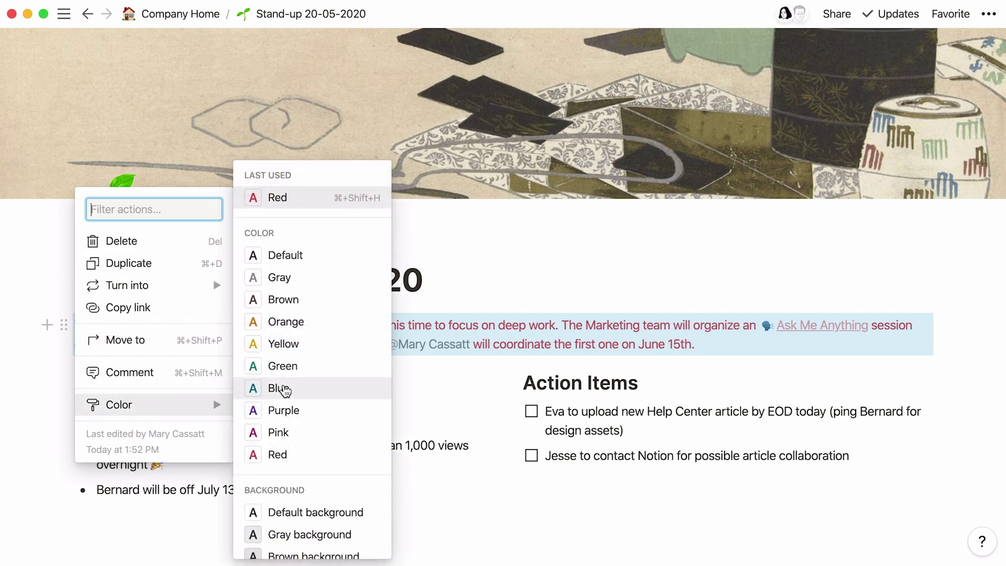
pyautogui.click(317, 257)
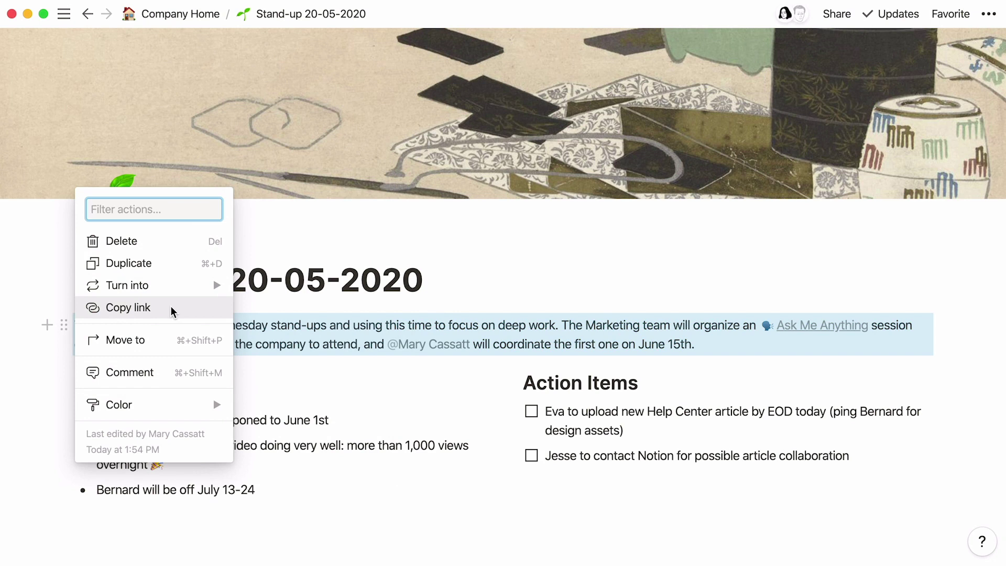
pyautogui.moveTo(176, 292)
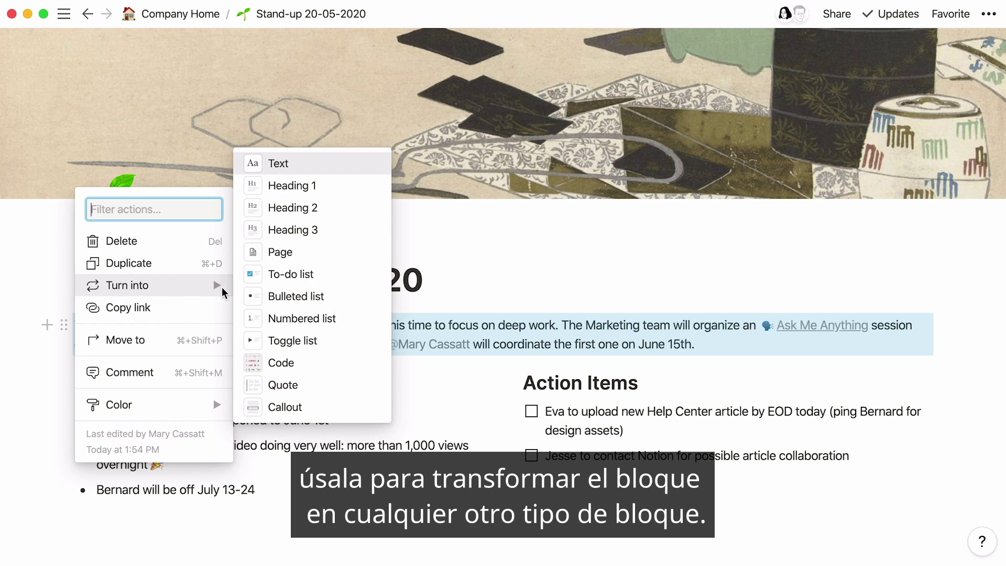
pyautogui.click(302, 229)
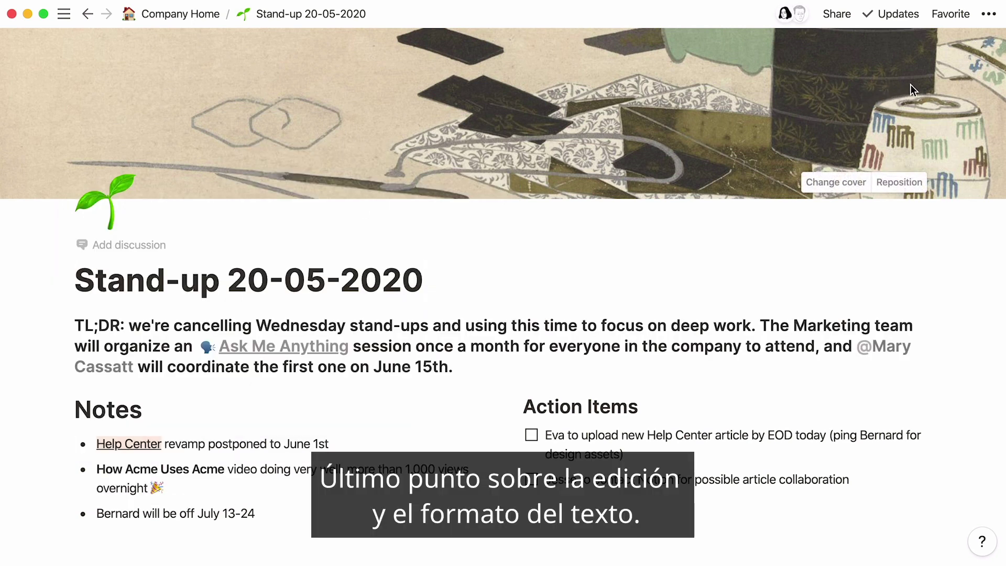
# - Toggle Small text on and back off in the ••• page style menu
pyautogui.click(990, 15)
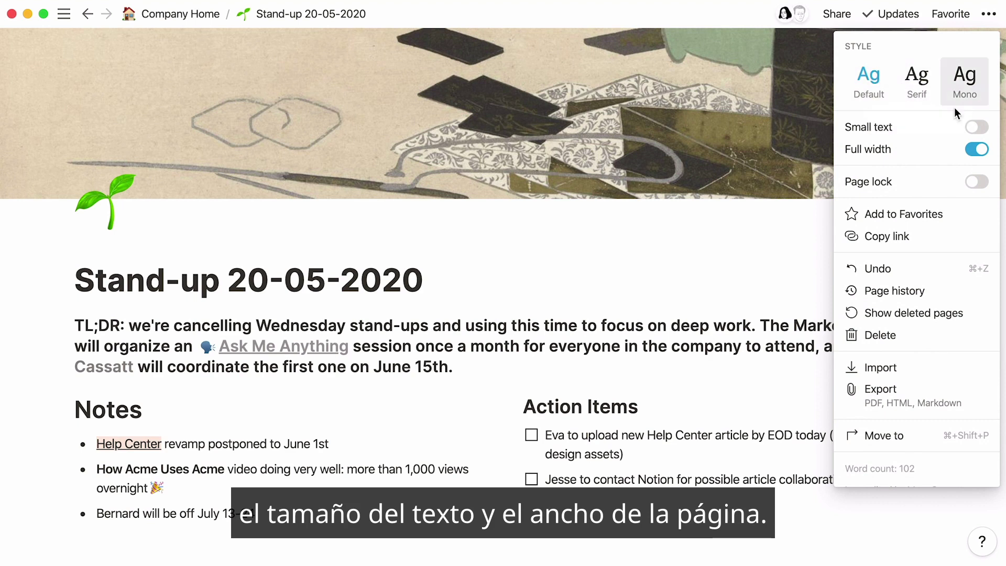
pyautogui.click(977, 127)
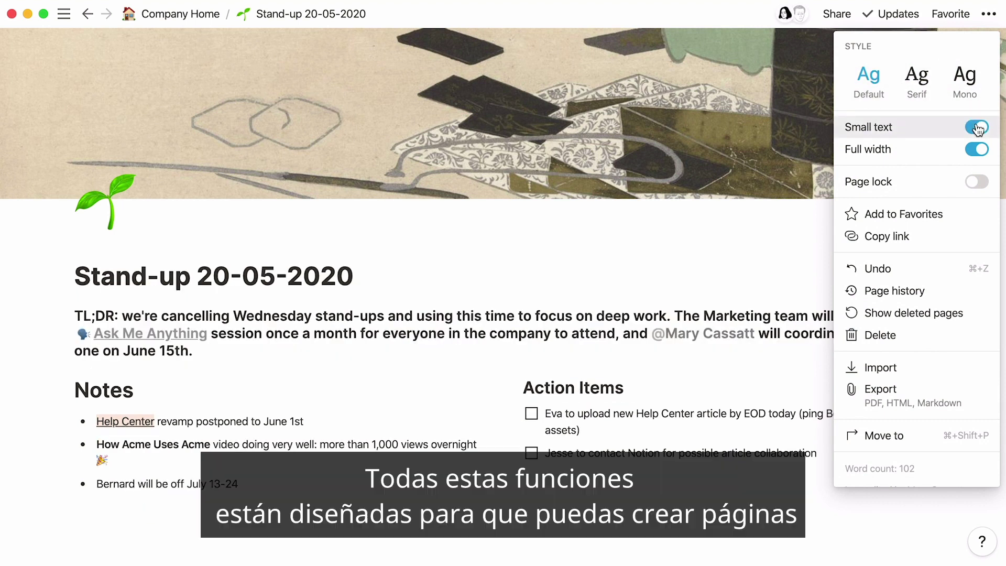
pyautogui.click(977, 127)
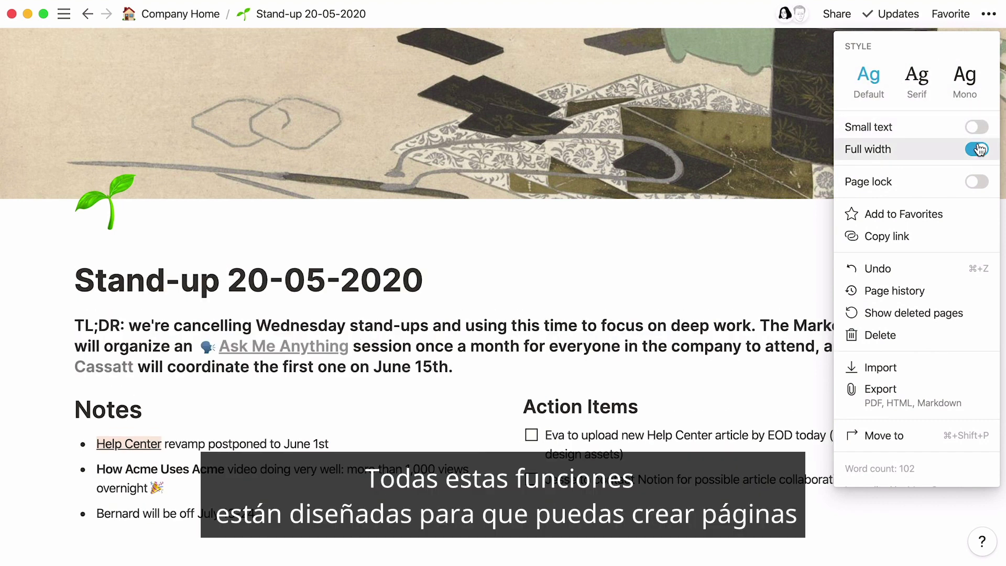
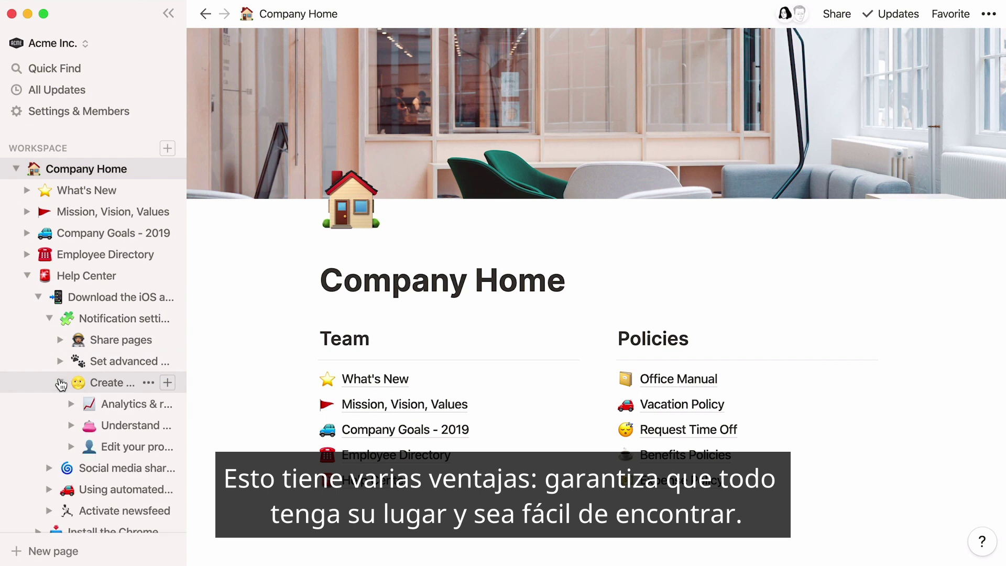
# - Collapse the nested sidebar pages, from the help pages up to Company Home
pyautogui.click(71, 426)
pyautogui.click(71, 426)
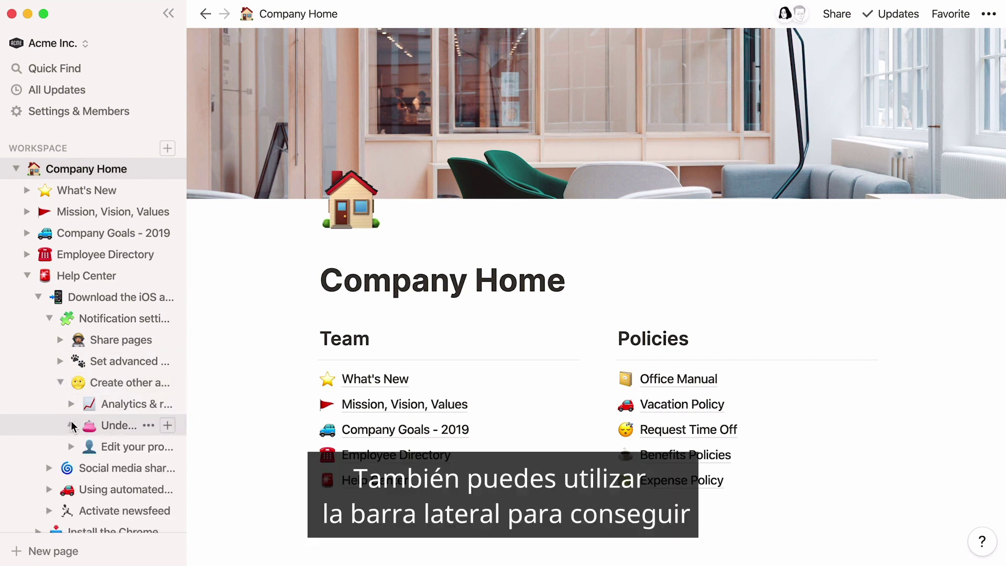
pyautogui.click(61, 383)
pyautogui.click(49, 318)
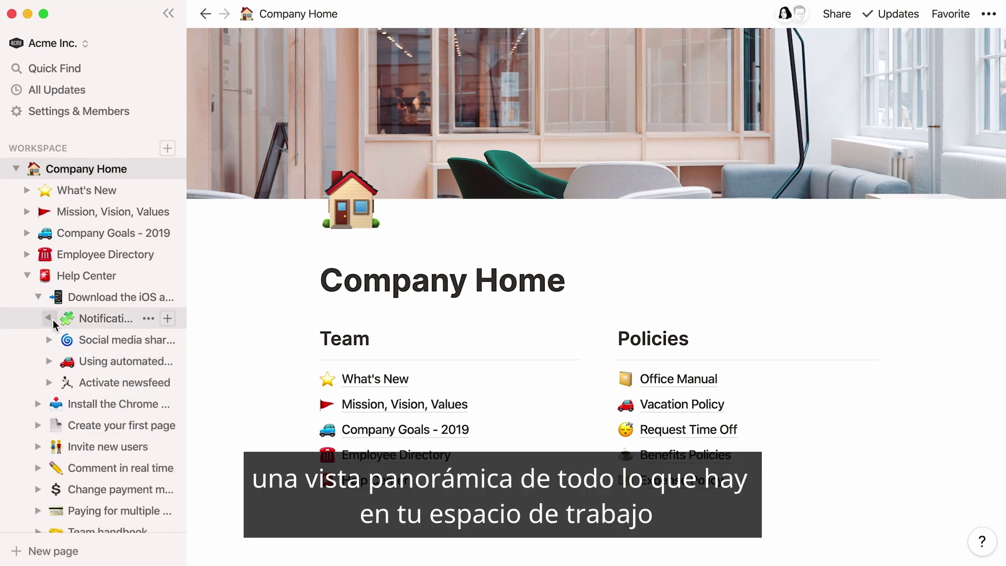
pyautogui.click(39, 298)
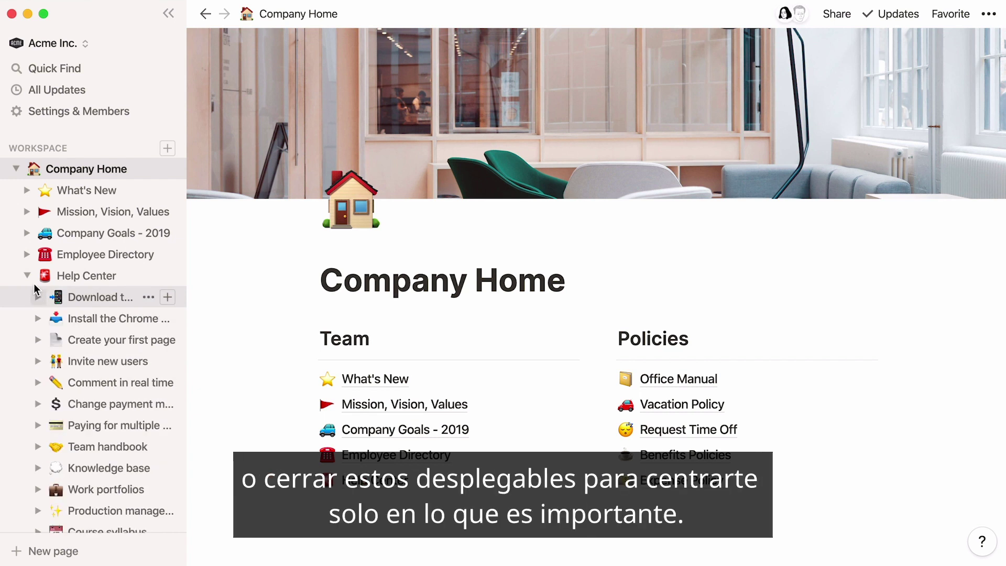
pyautogui.click(27, 276)
pyautogui.click(17, 168)
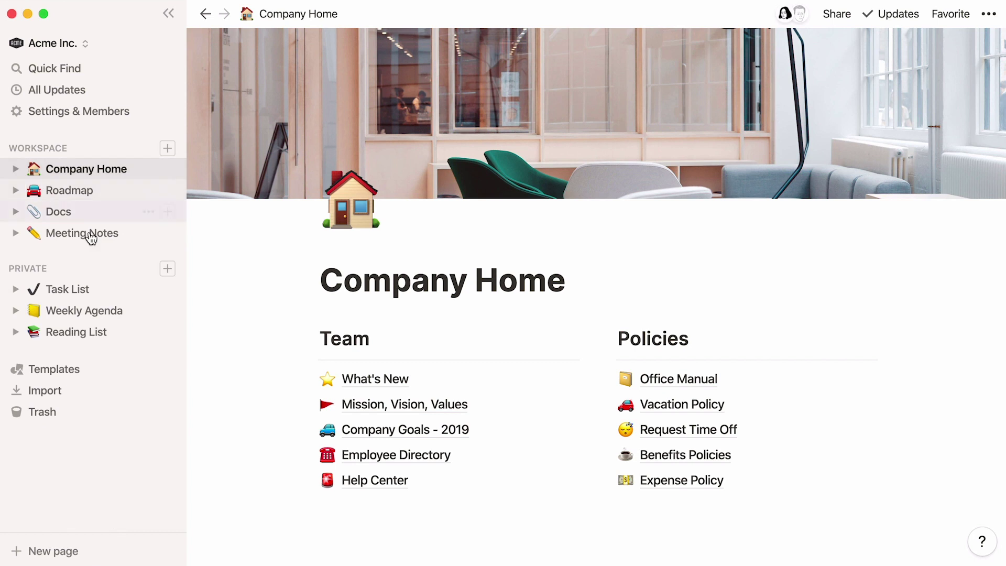
# - Reorder Policies with Employee Directory, Request Time Off and Vacation Policy near the top
pyautogui.moveTo(308, 454); pyautogui.dragTo(621, 370)
pyautogui.moveTo(606, 454); pyautogui.dragTo(609, 377)
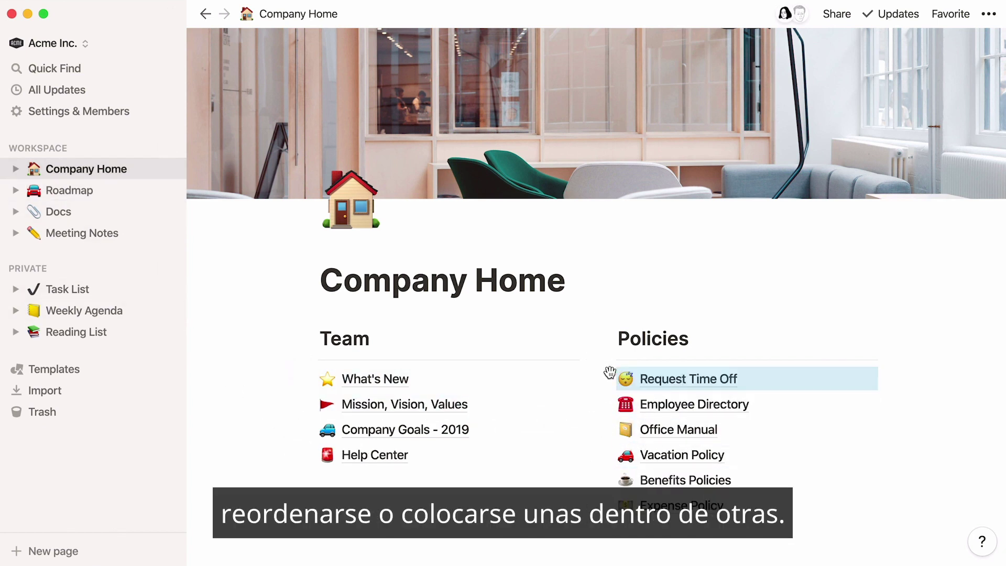
pyautogui.moveTo(607, 454); pyautogui.dragTo(642, 386)
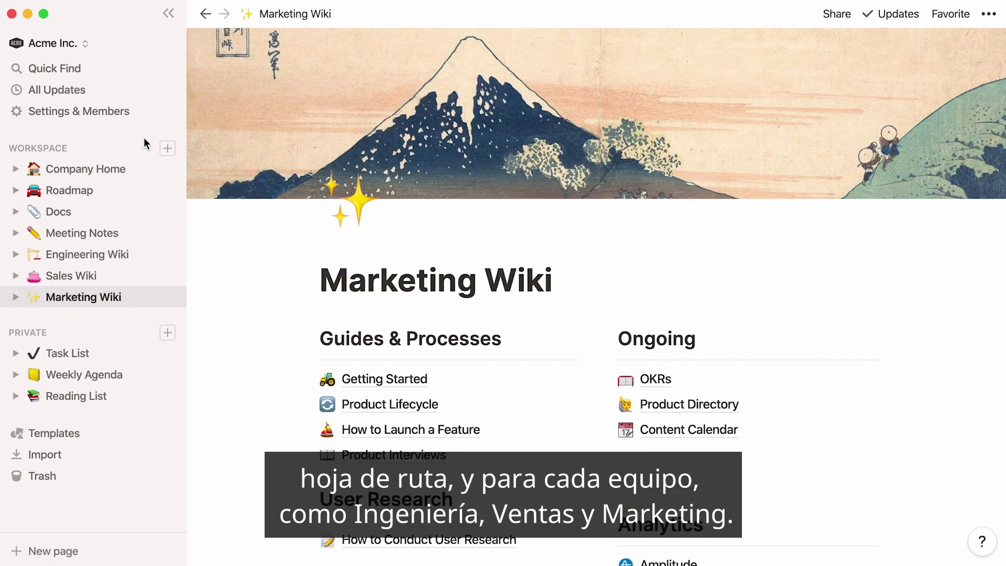
# - Open Product Lifecycle under Marketing Wiki and add it to favorites
pyautogui.click(16, 297)
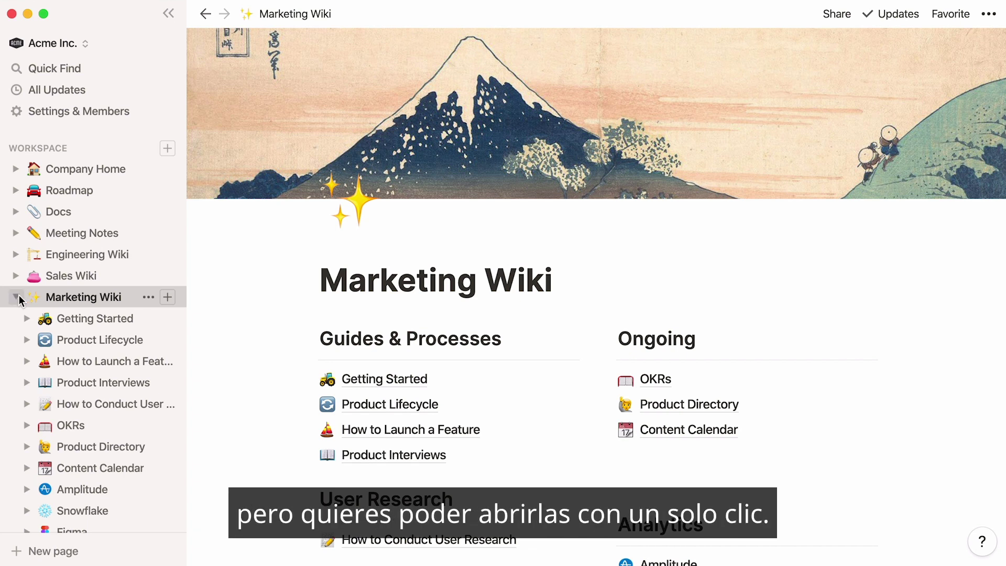
pyautogui.click(97, 335)
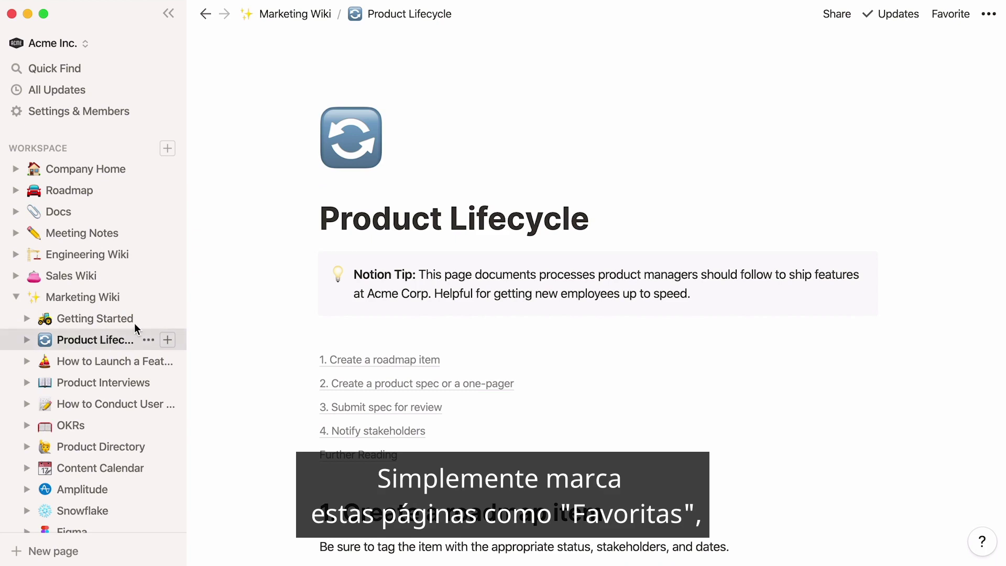
pyautogui.click(953, 15)
# - Favorite then unfavorite How to Launch a Feature, then remove Product Lifecycle from favorites
pyautogui.click(139, 416)
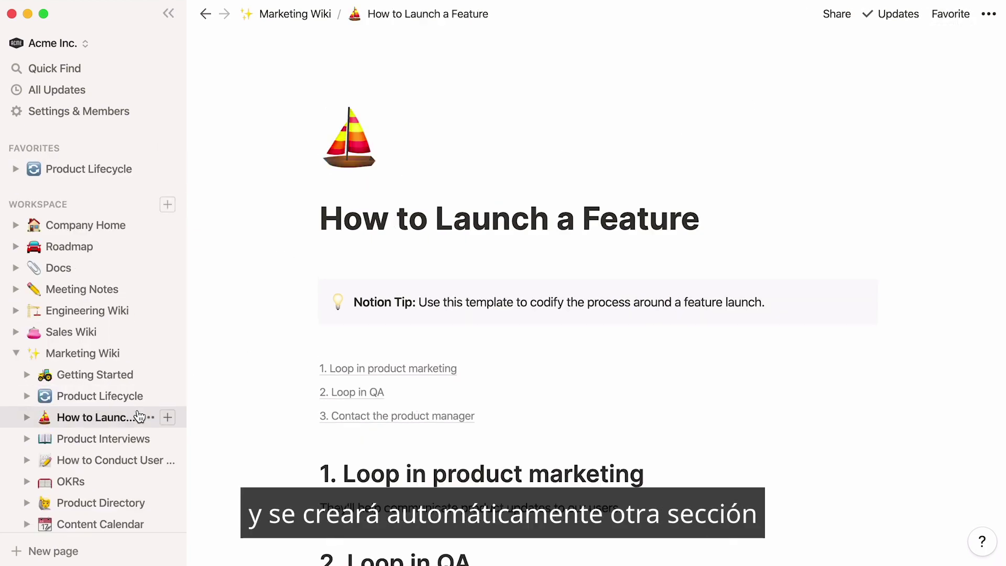
pyautogui.click(947, 15)
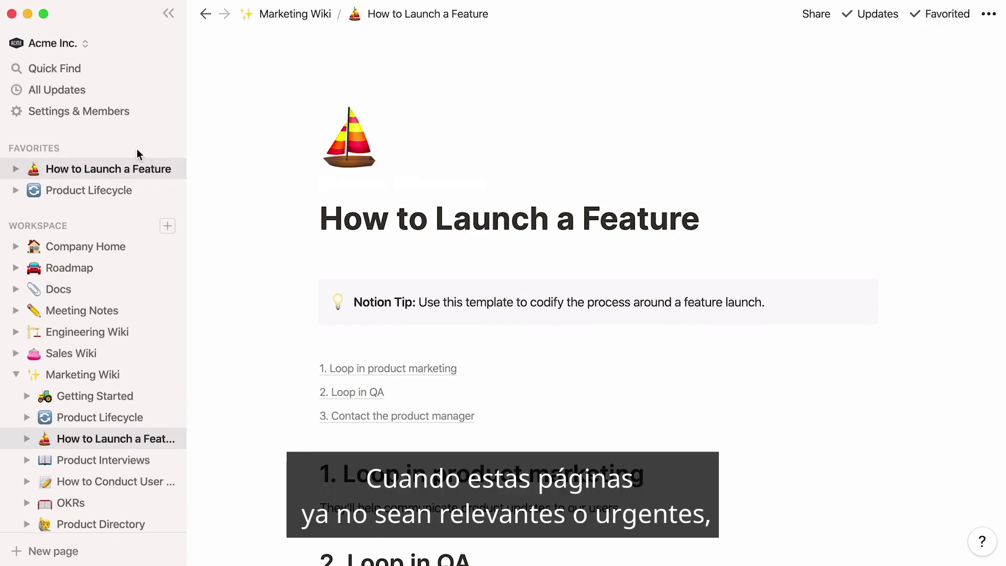
pyautogui.click(924, 13)
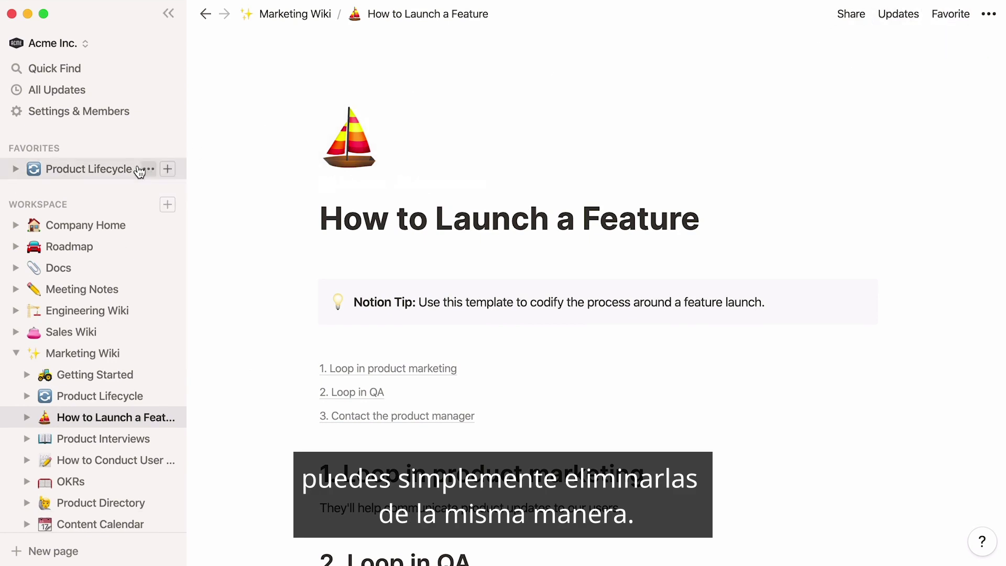
pyautogui.click(139, 168)
pyautogui.click(912, 16)
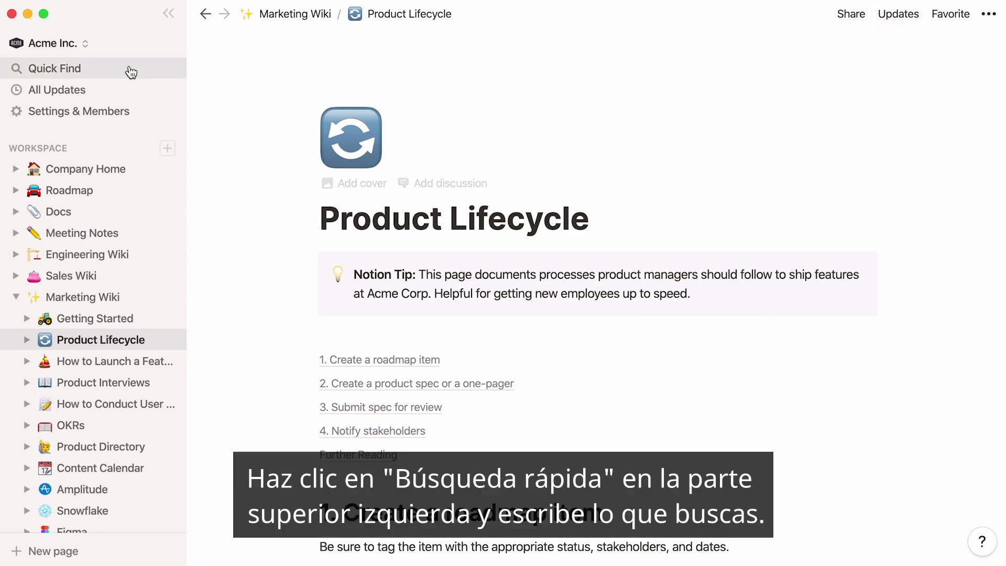
# - Search Quick Find for 'code' and open the Code Reviews result
pyautogui.click(129, 71)
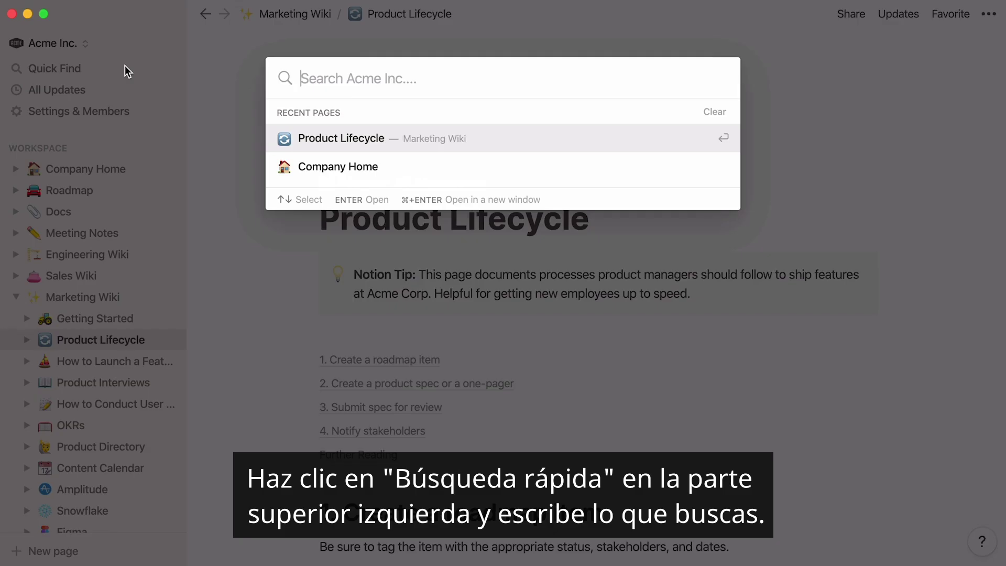
pyautogui.write('code')
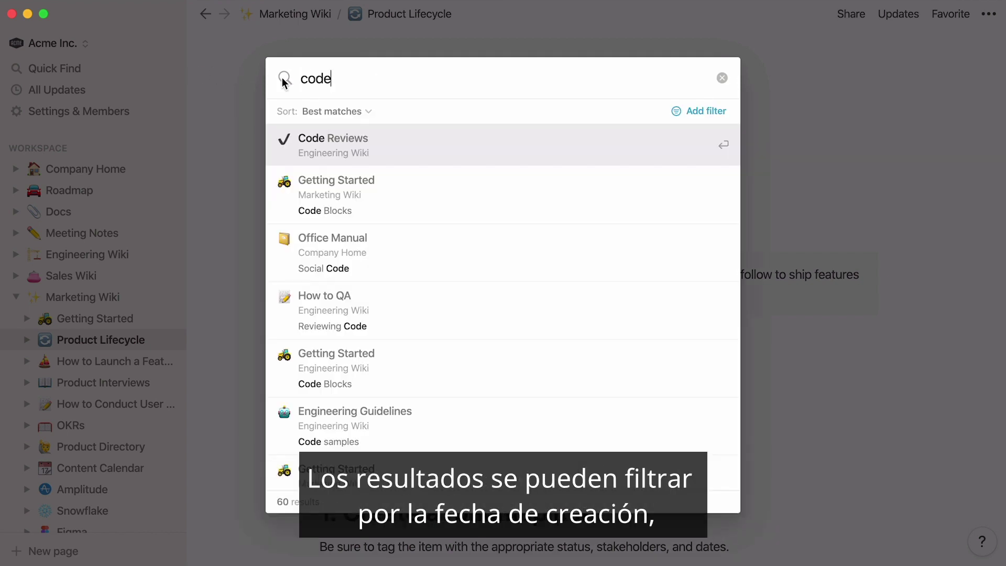
pyautogui.click(702, 111)
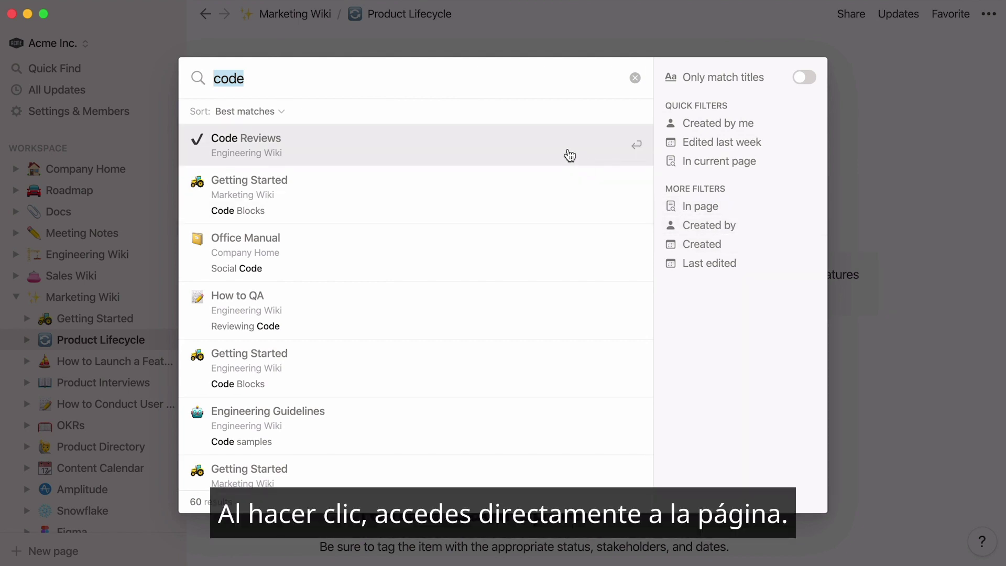
pyautogui.click(570, 156)
pyautogui.click(15, 299)
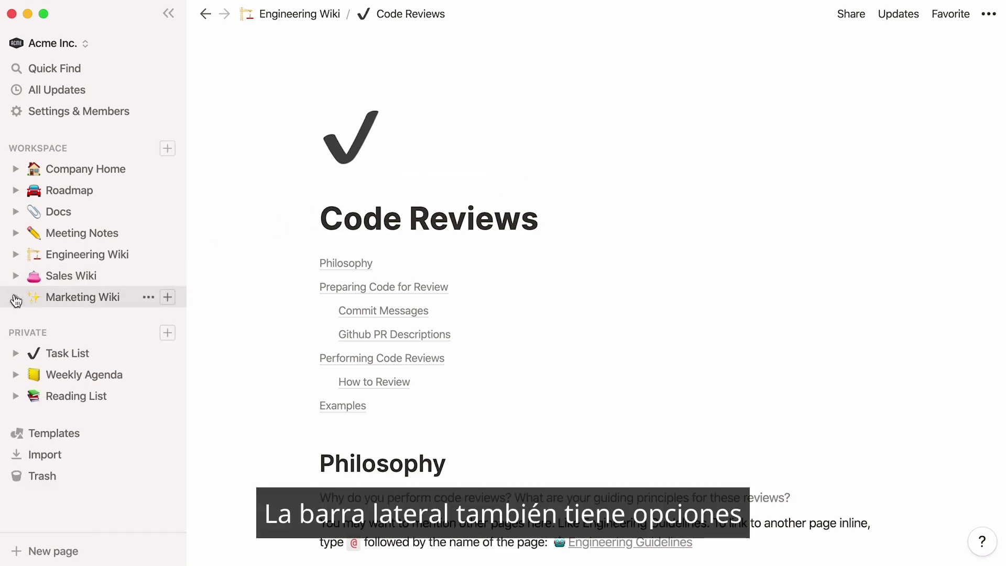
# - Create a To-Do board page from the Engineering To-Do template and hide the sidebar
pyautogui.click(103, 435)
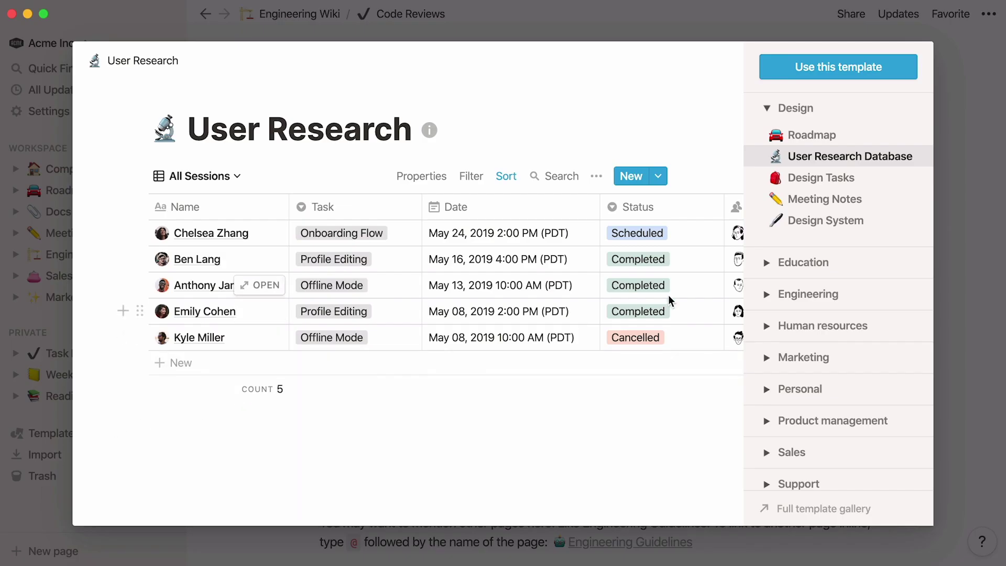
pyautogui.click(767, 295)
pyautogui.click(847, 321)
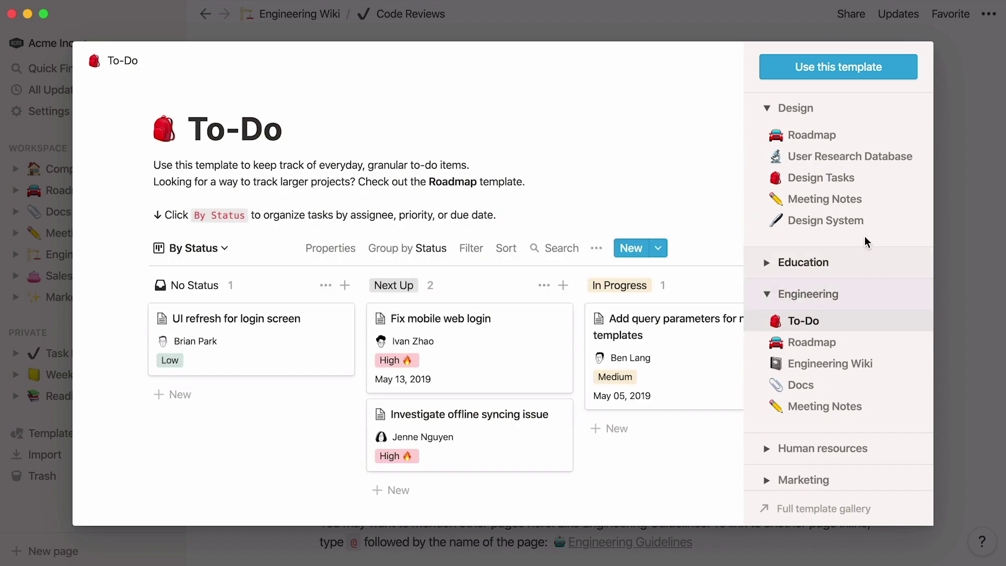
pyautogui.click(897, 73)
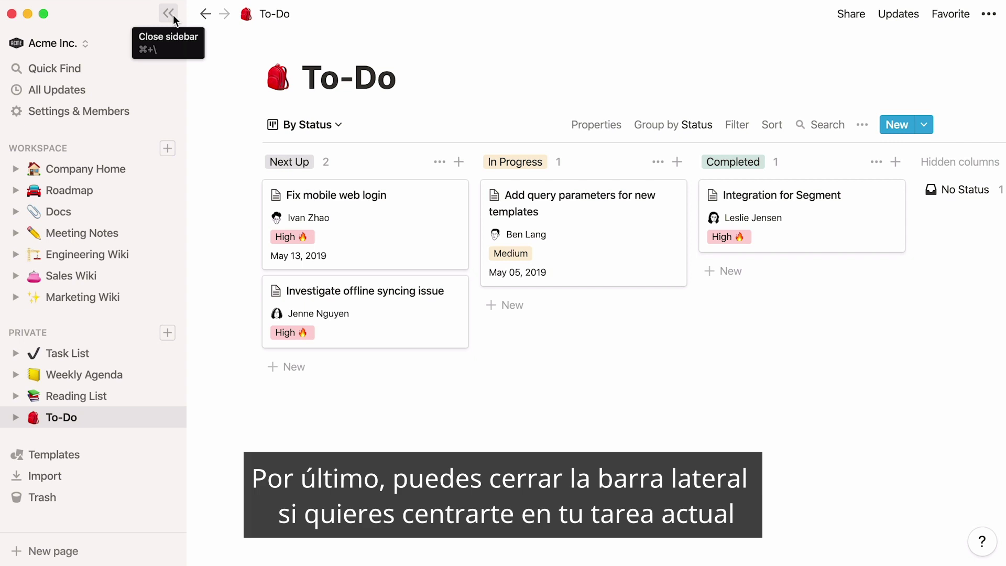
pyautogui.click(173, 15)
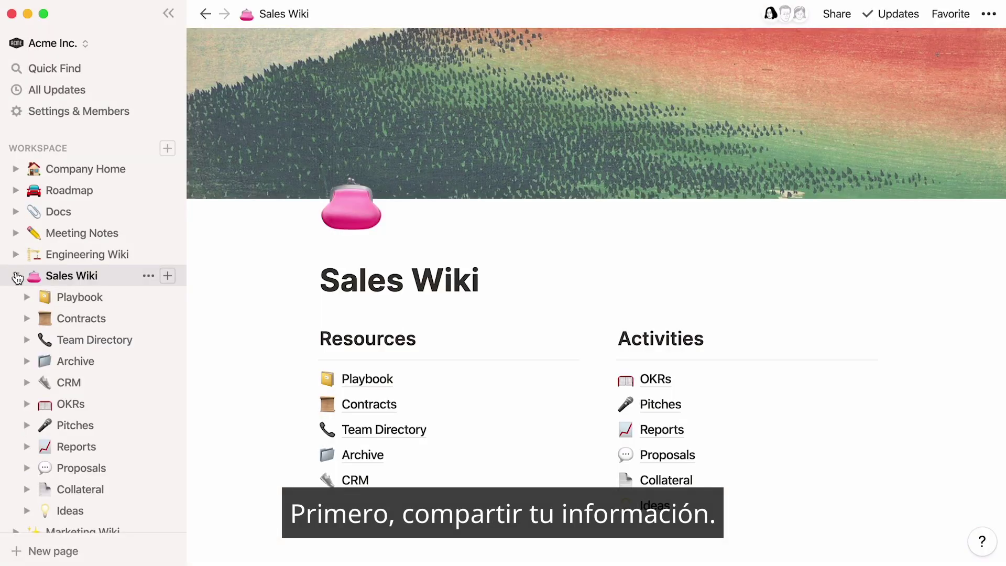
# - From the OKRs page, enable the invite link in Settings & Members, then collapse Sales Wiki
pyautogui.click(99, 404)
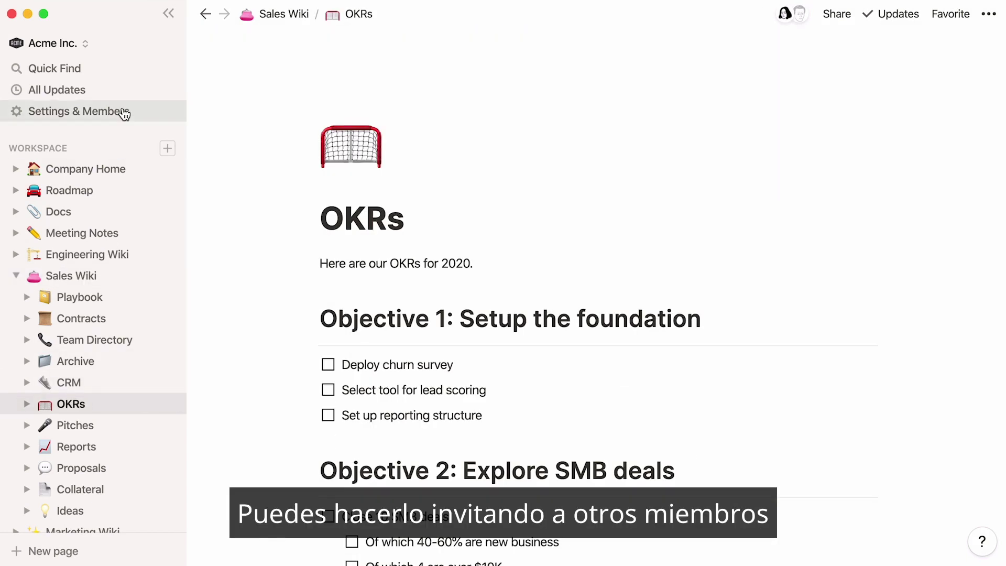
pyautogui.click(122, 111)
pyautogui.click(821, 175)
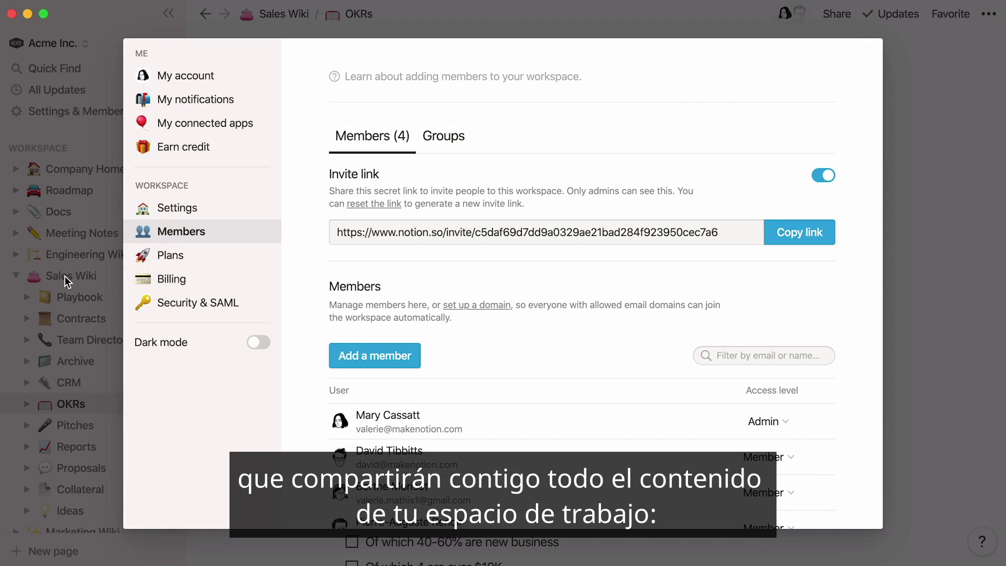
pyautogui.click(16, 283)
pyautogui.click(16, 283)
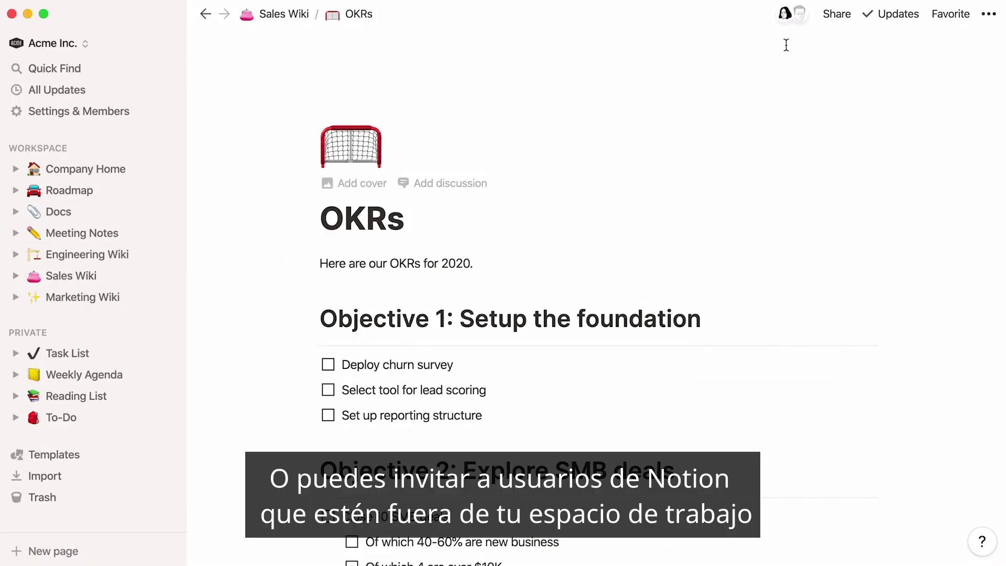
# - Share the OKRs page by inviting an outside guest via their e-mail address
pyautogui.click(845, 18)
pyautogui.moveTo(872, 66)
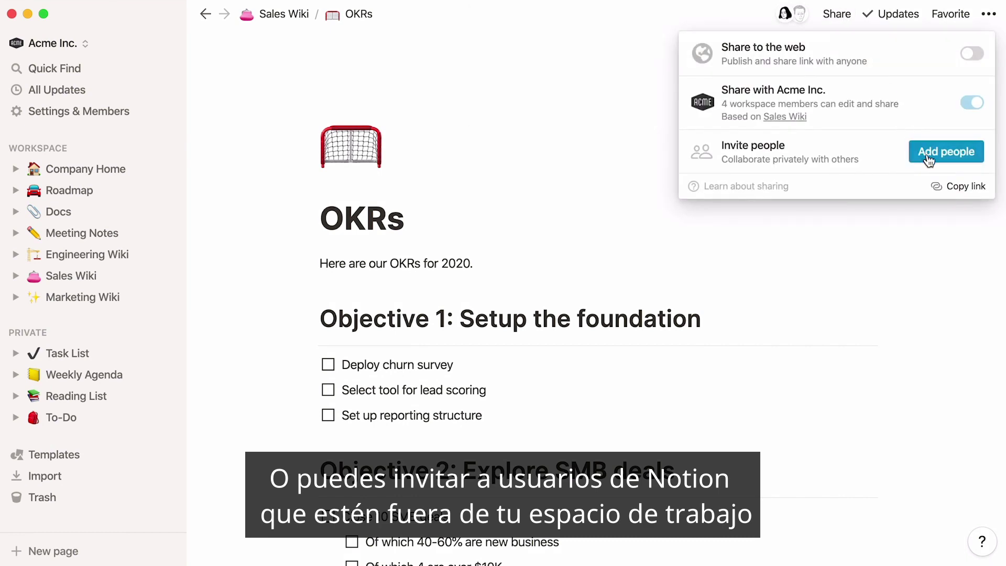
pyautogui.click(947, 152)
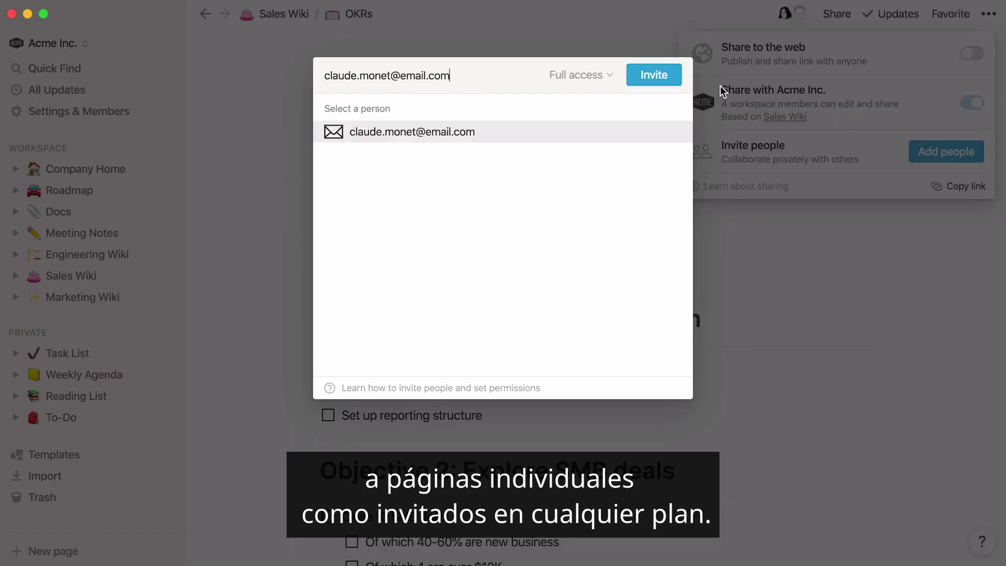
pyautogui.click(670, 78)
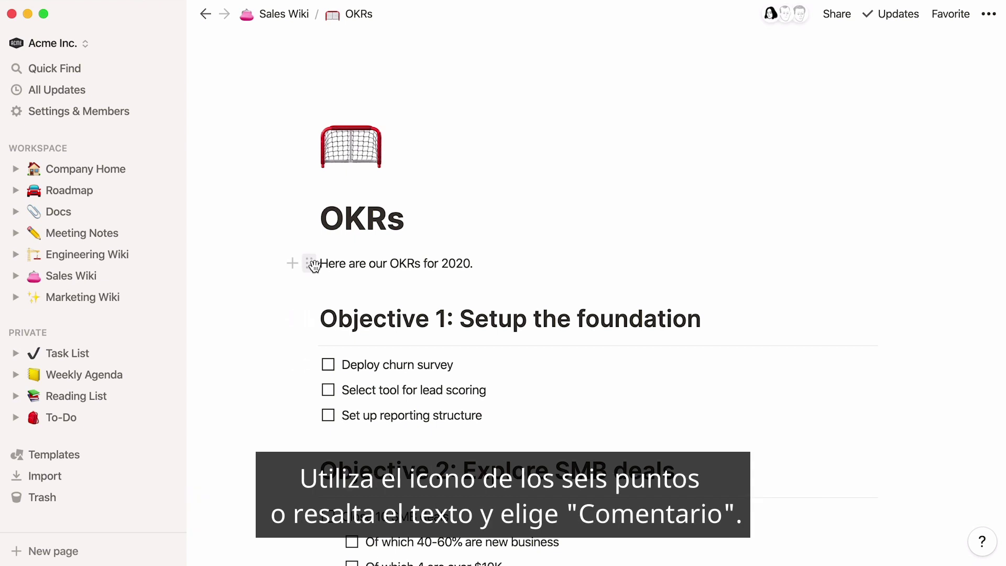
# - Select 'Here are our OKRs for 2020.' and draft a comment asking the teammate to update it
pyautogui.click(312, 264)
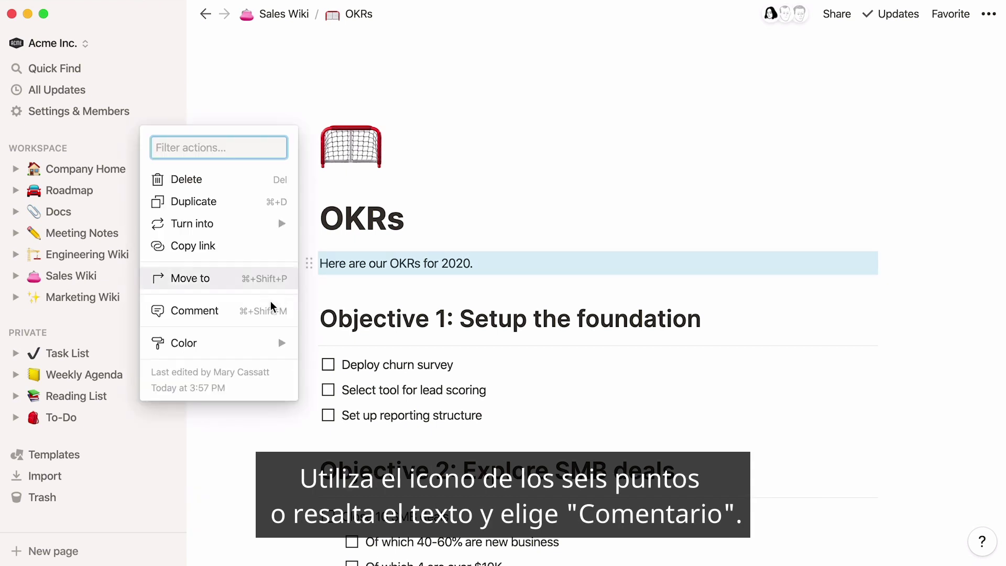
pyautogui.click(316, 263)
pyautogui.moveTo(320, 263); pyautogui.dragTo(473, 264)
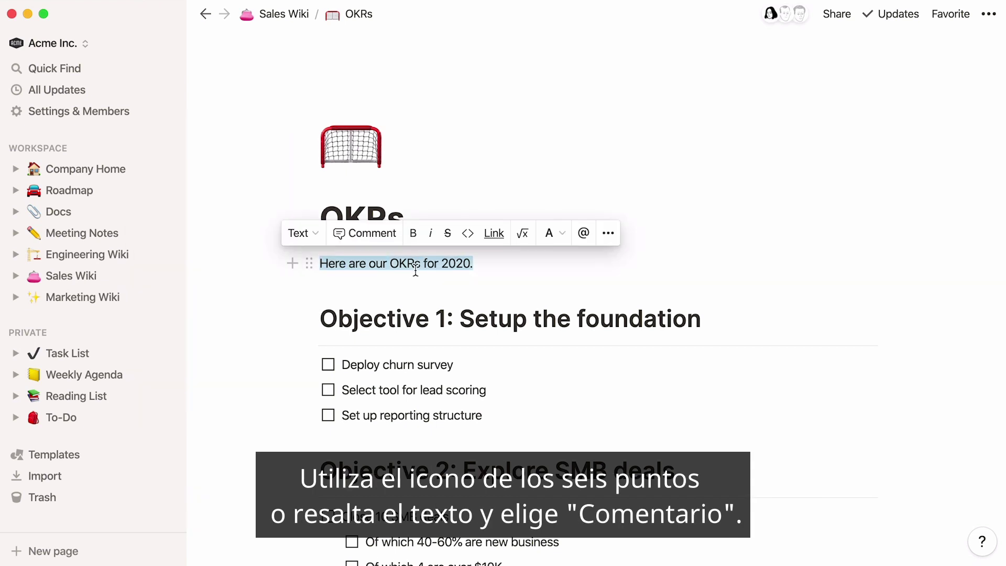
pyautogui.click(386, 234)
pyautogui.write('Hey Berthe, can you please update this?')
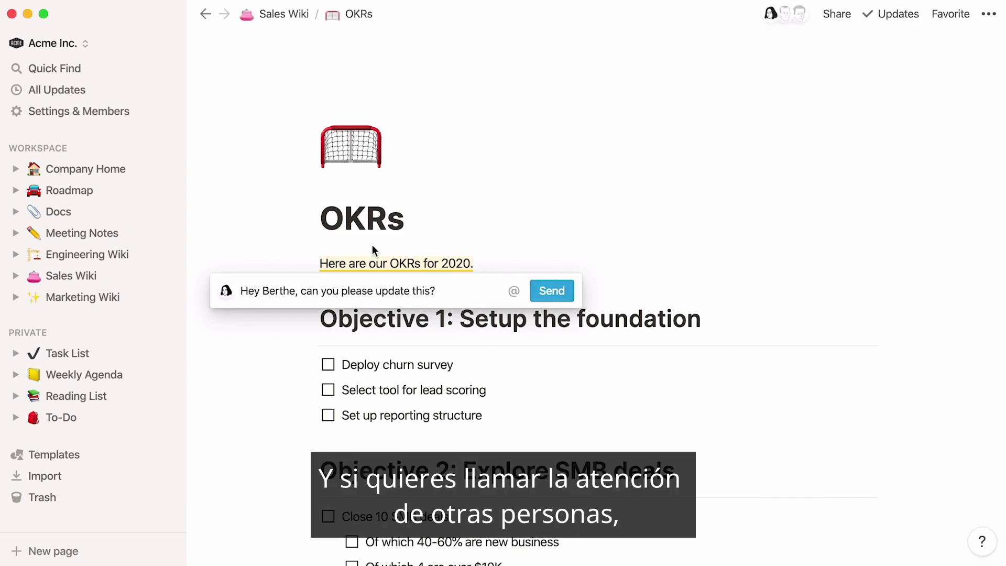
pyautogui.moveTo(295, 291); pyautogui.dragTo(262, 291)
pyautogui.press('BackSpace')
pyautogui.write('@')
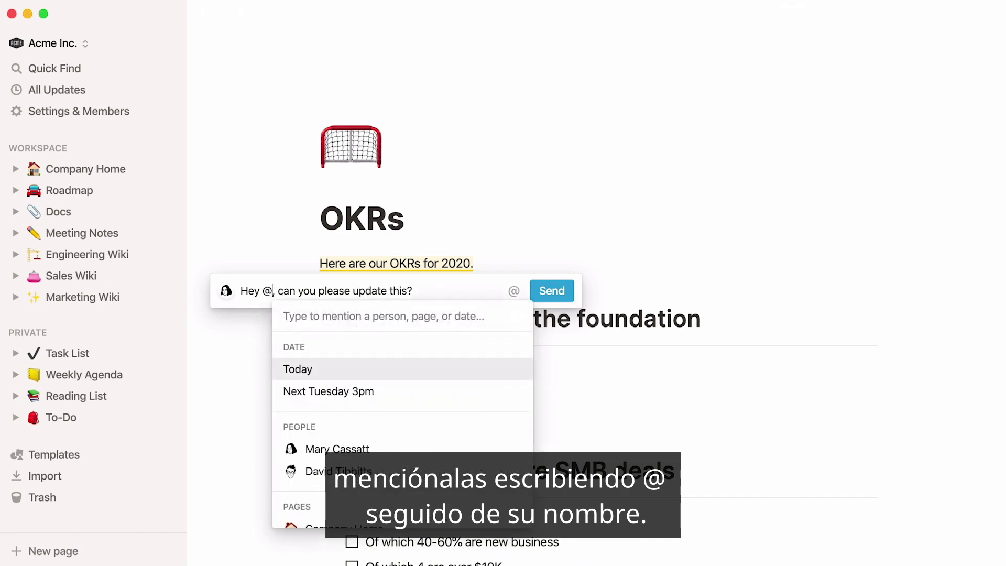
pyautogui.write('berthe')
pyautogui.press('Return')
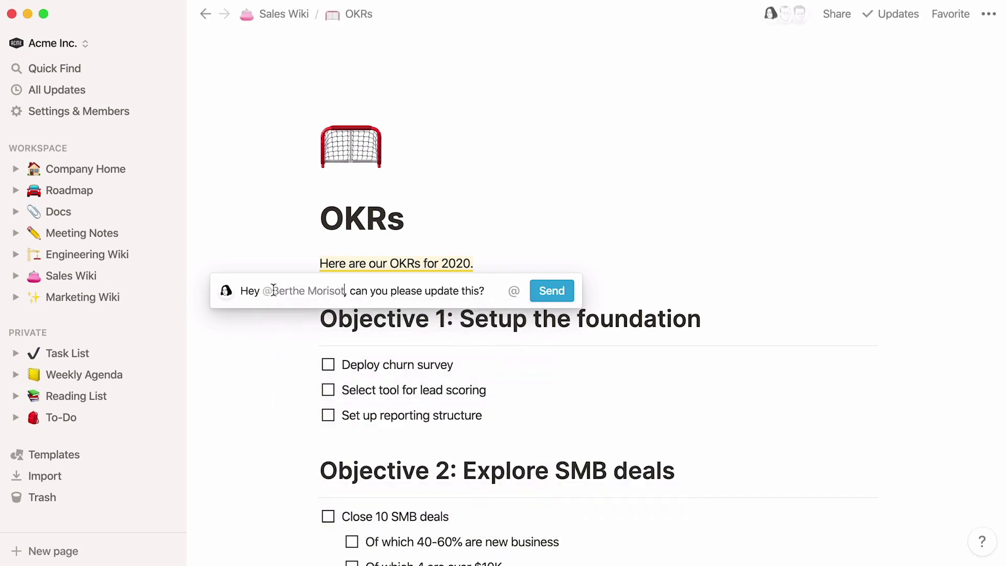
pyautogui.click(540, 295)
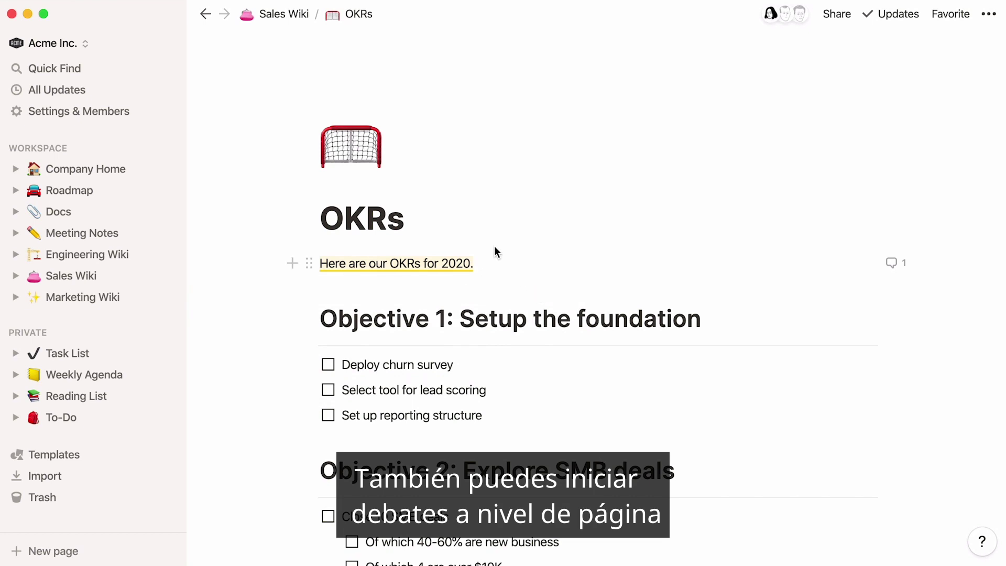
pyautogui.moveTo(446, 196)
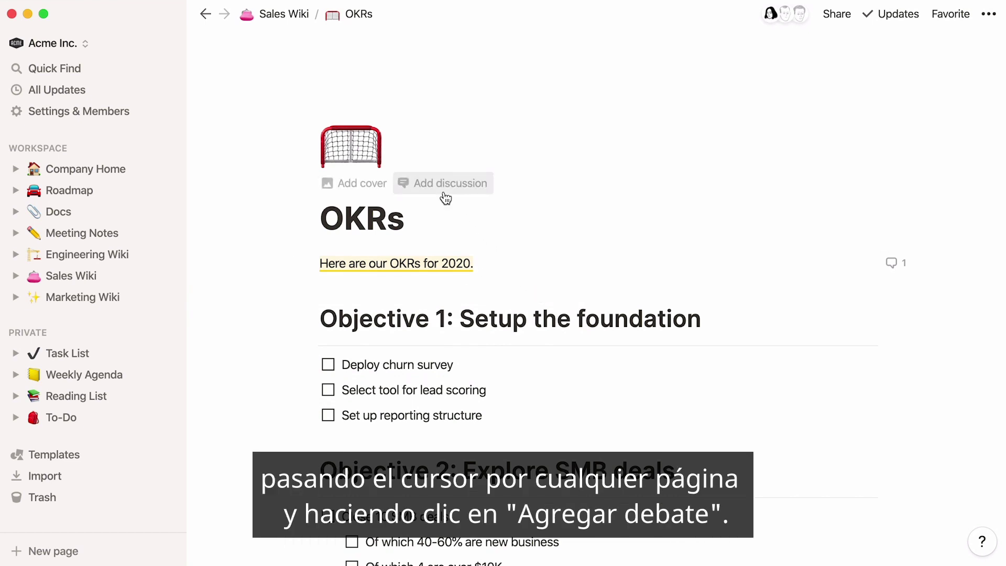
pyautogui.click(446, 185)
pyautogui.write('@')
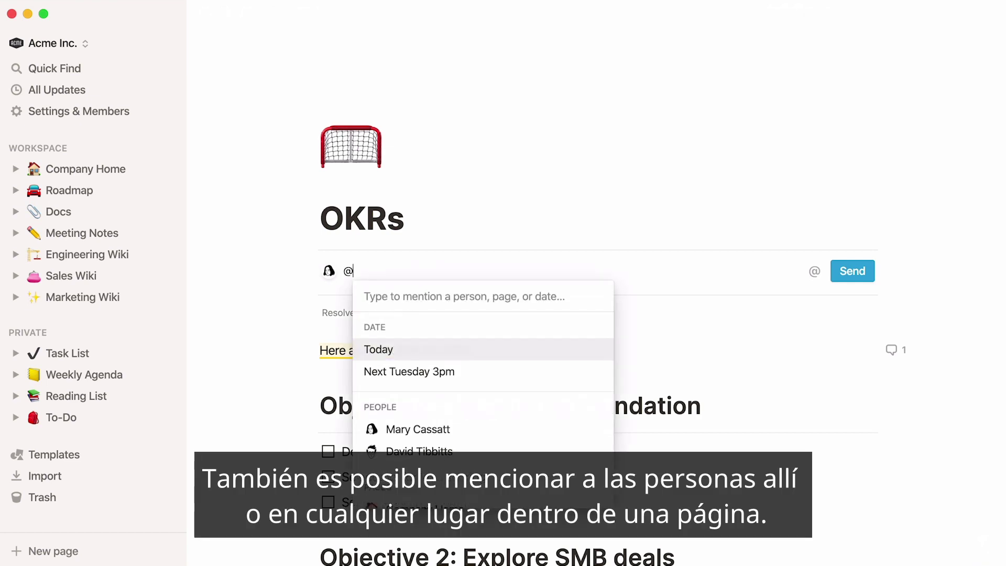
pyautogui.write('pierre')
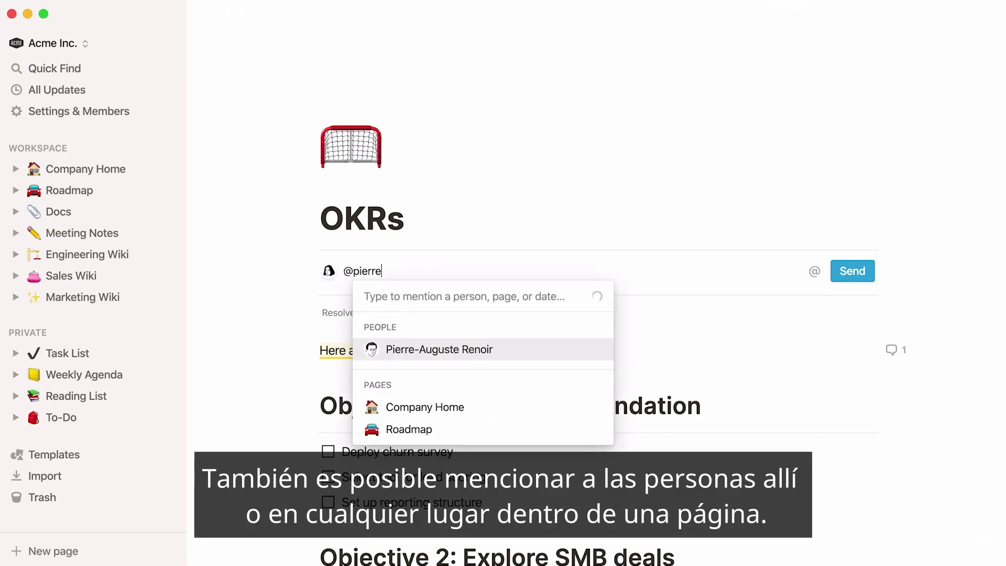
pyautogui.press('Return')
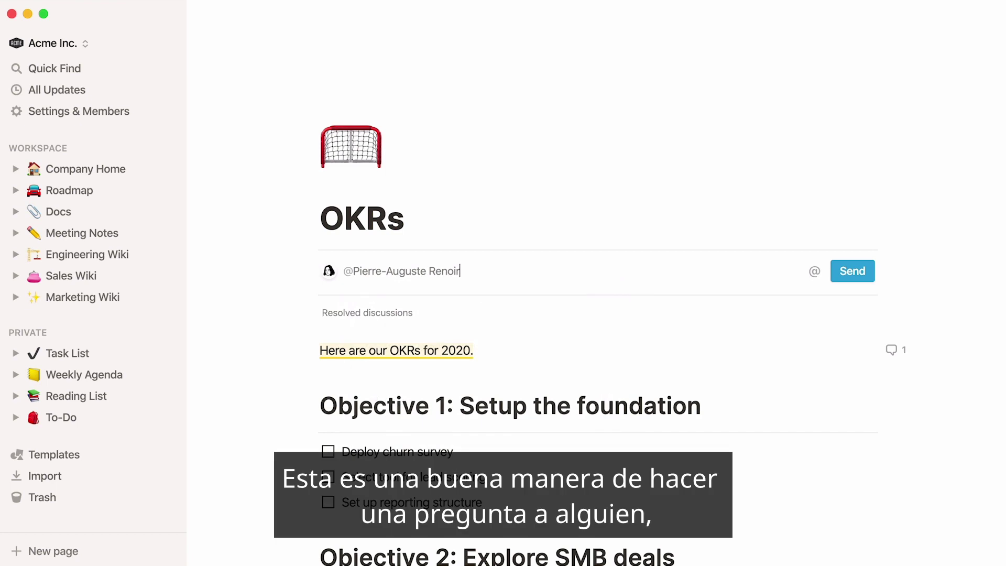
pyautogui.write(', please review :)')
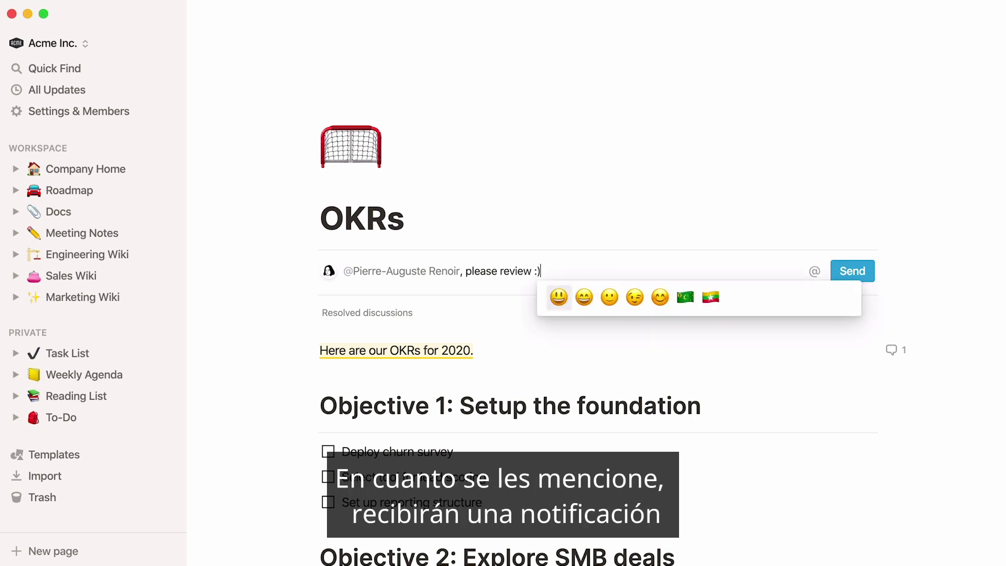
pyautogui.press('Right')
pyautogui.press('Right')
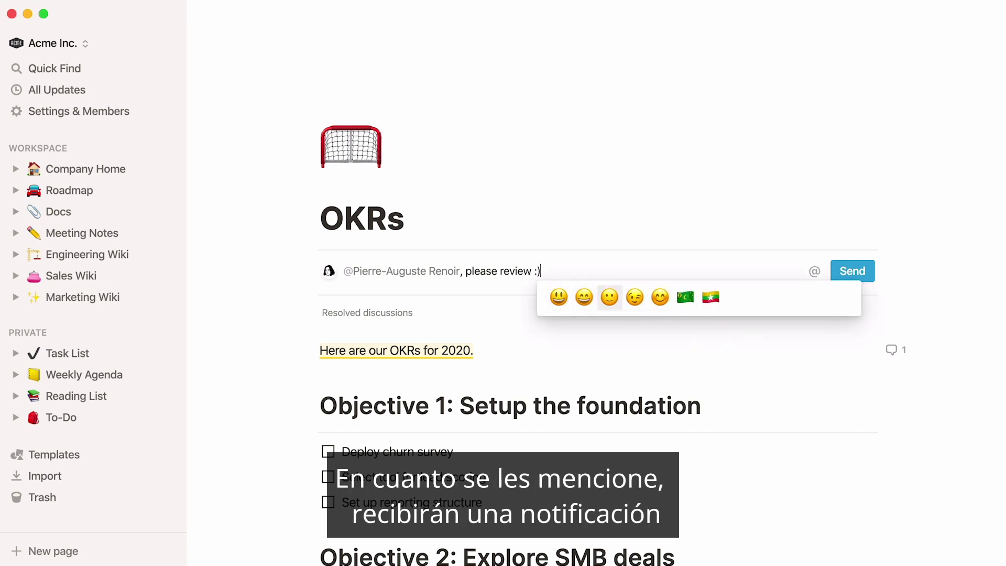
pyautogui.press('Return')
pyautogui.click(835, 277)
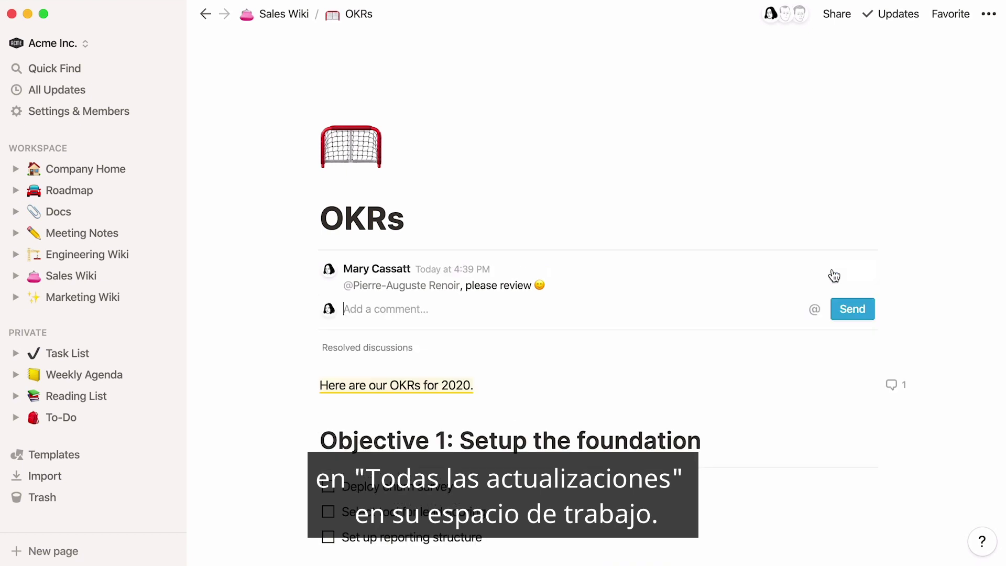
# - Add 'To be included in the presentation slides' below the intro, with a tomorrow 10:15am reminder and a teammate mention
pyautogui.click(589, 388)
pyautogui.press('Return')
pyautogui.write('To be included')
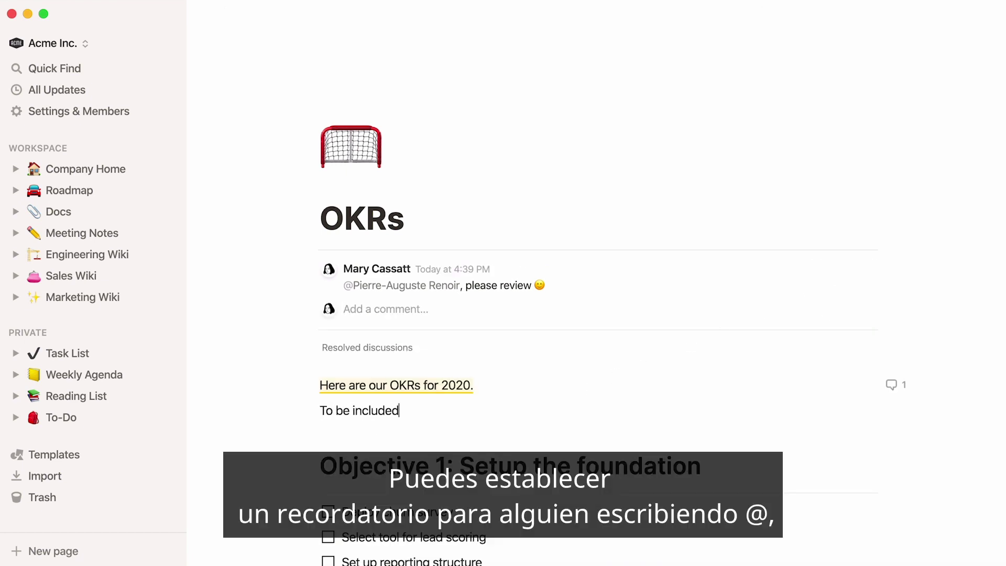
pyautogui.write(' in the presentation slides @')
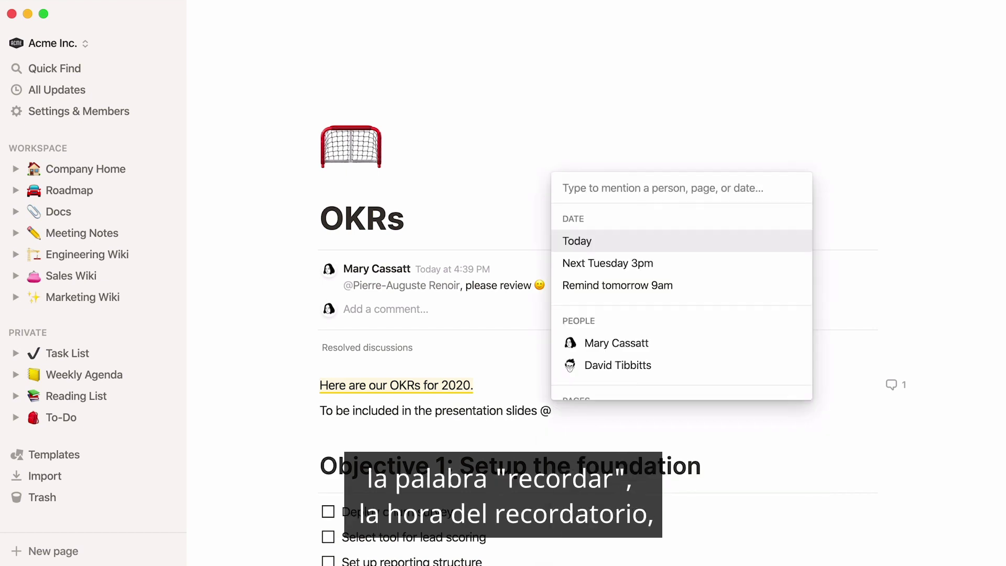
pyautogui.write('remind tomorrow 10:15am')
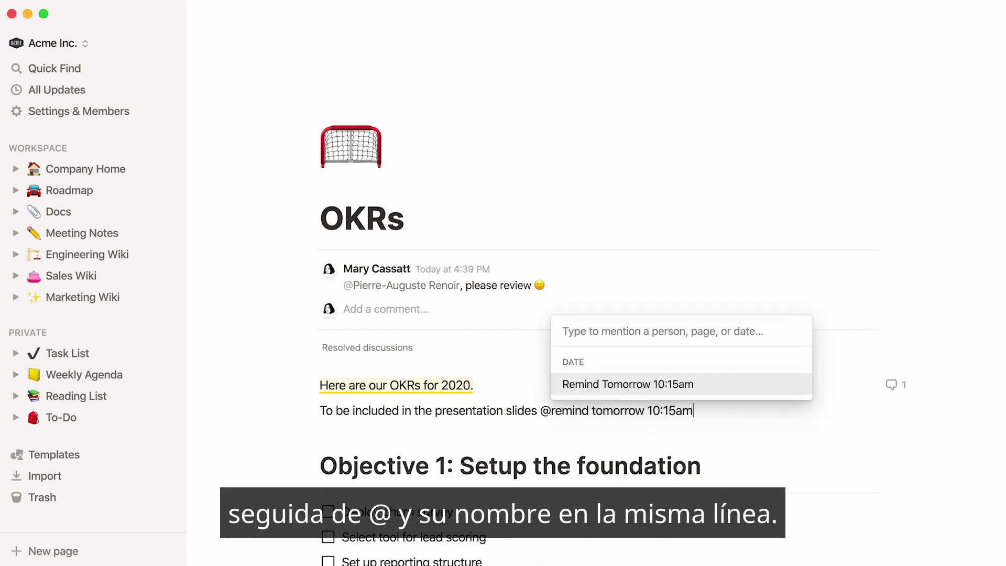
pyautogui.press('Return')
pyautogui.write('@berthe')
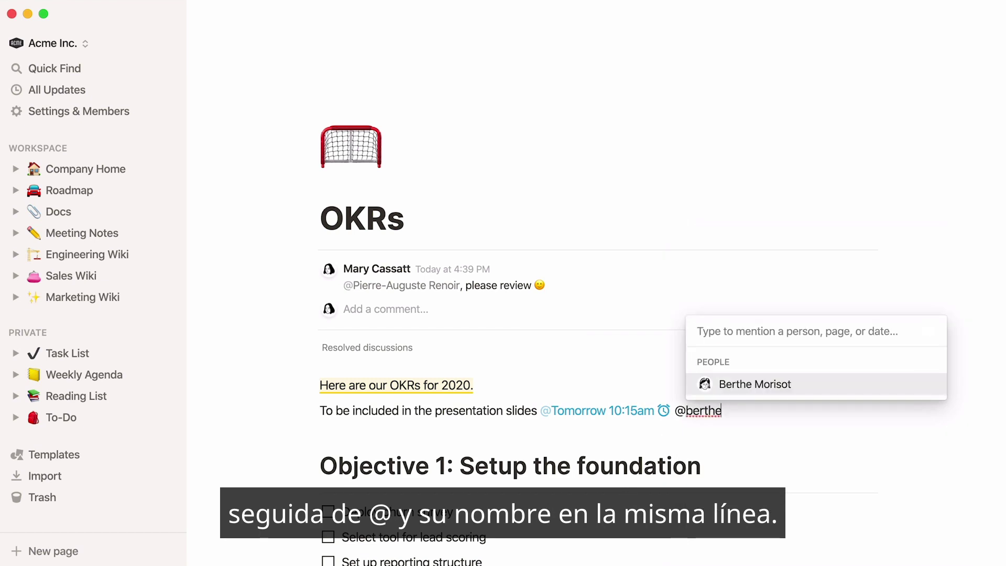
pyautogui.press('Return')
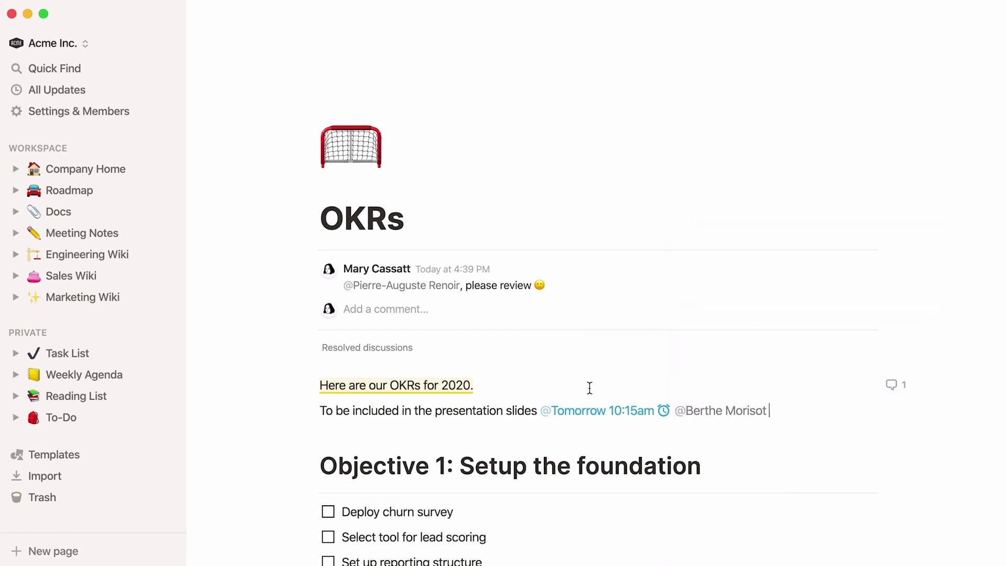
# - Open All Updates, scroll the Inbox, then browse recent edits in the Following tab
pyautogui.click(137, 91)
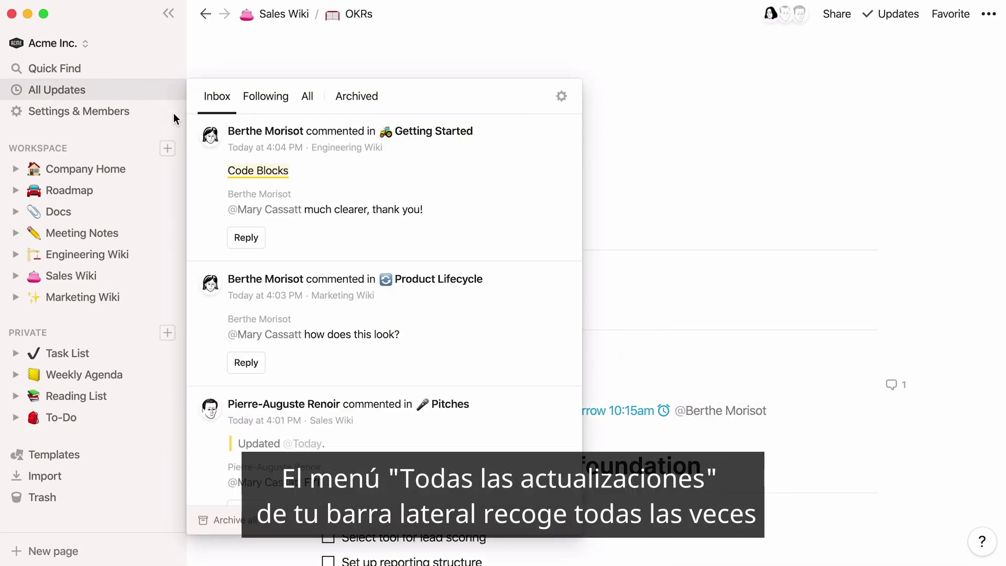
pyautogui.scroll(-5, 191, 130)
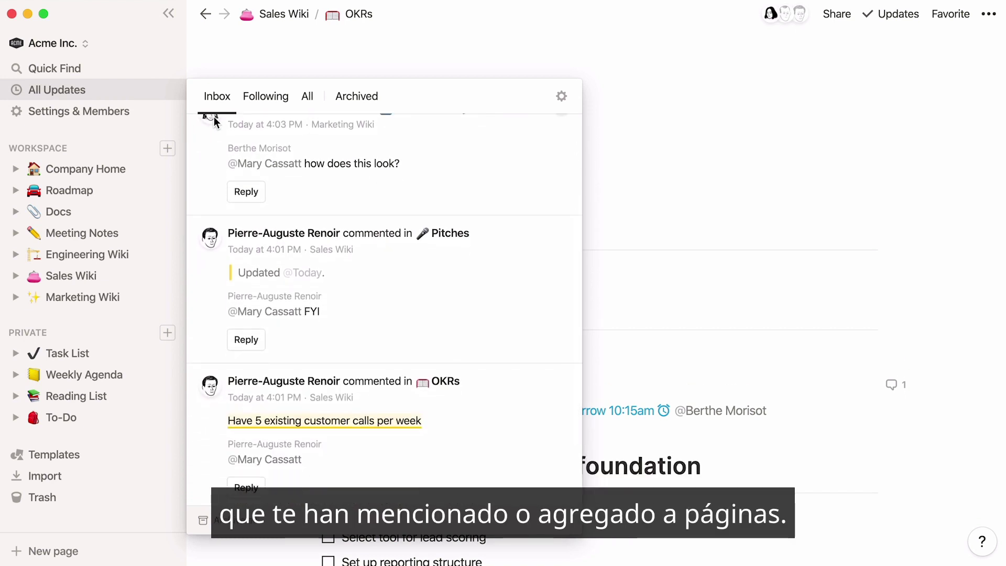
pyautogui.click(251, 102)
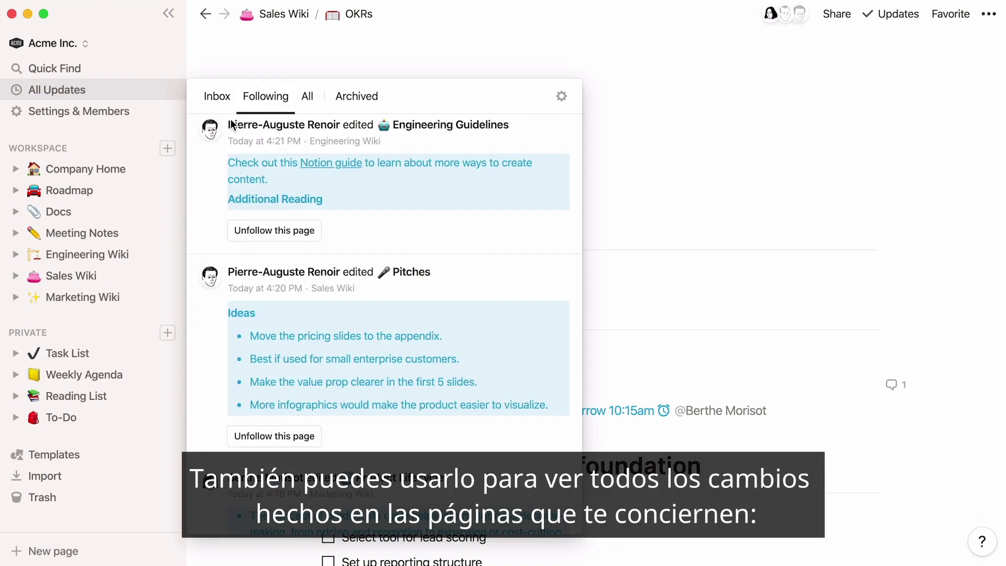
pyautogui.scroll(-2, 195, 164)
pyautogui.scroll(-2, 195, 164)
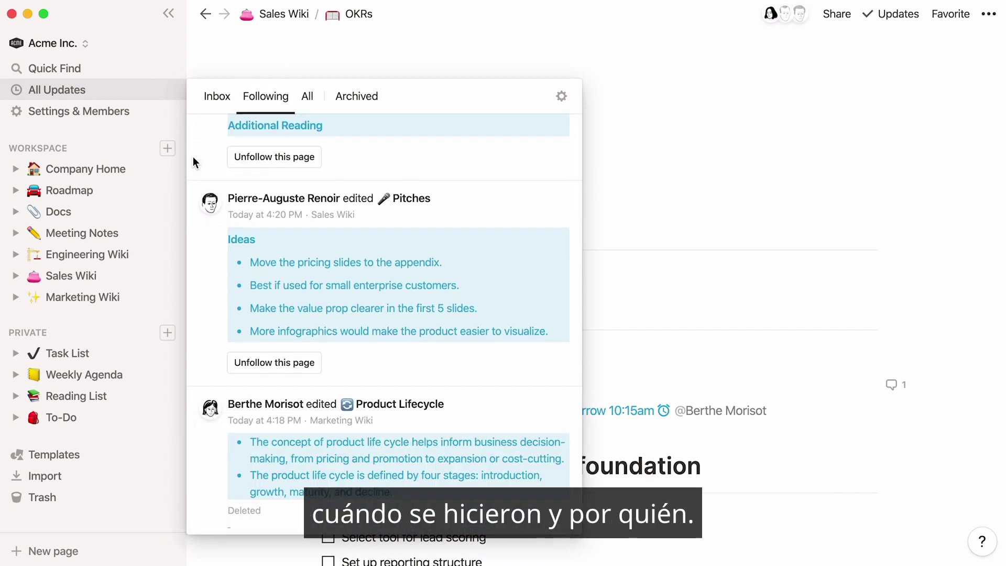
pyautogui.scroll(2, 193, 161)
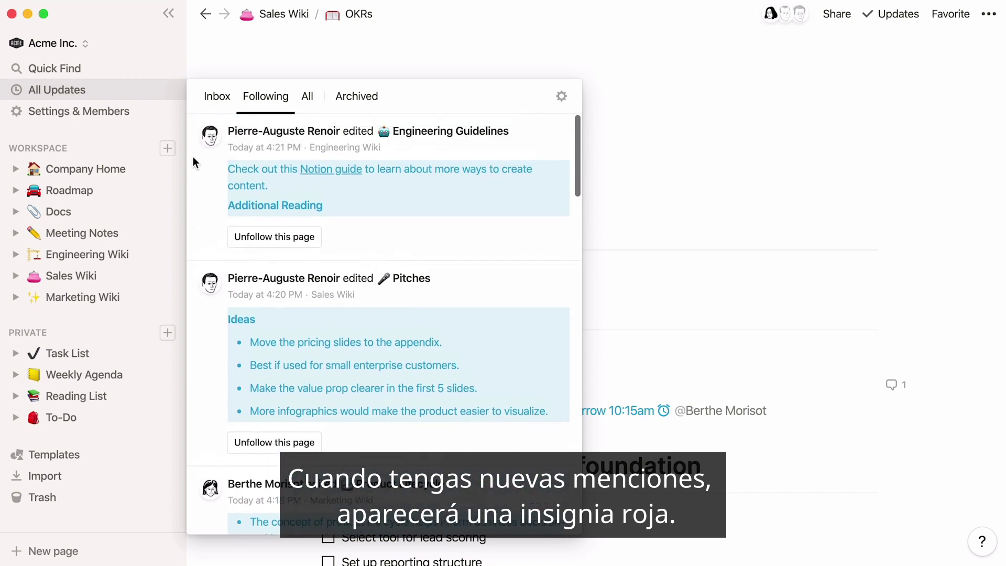
# - Reply 'Much better!' to the newest Product Lifecycle comment in the inbox and resolve the thread
pyautogui.click(207, 102)
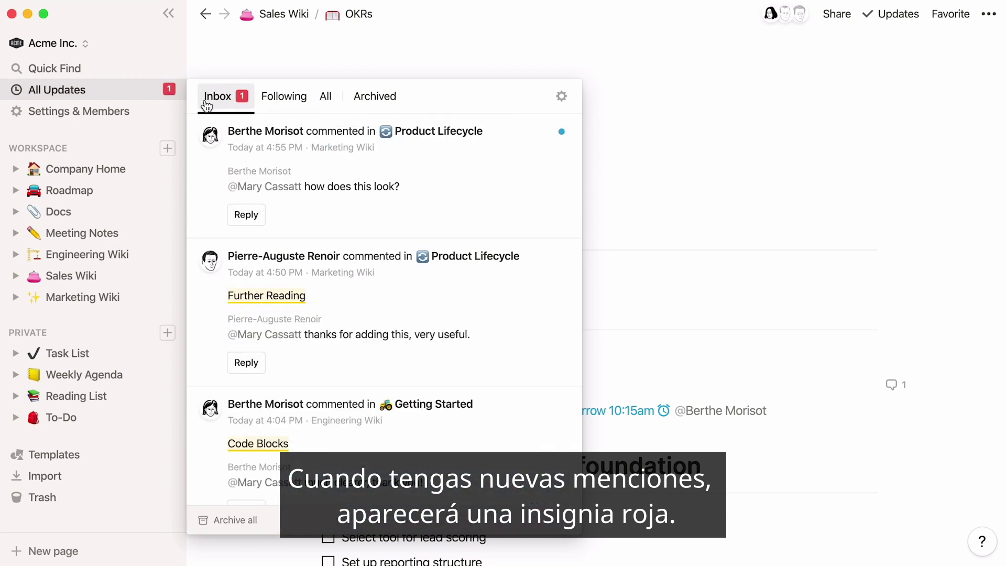
pyautogui.click(238, 215)
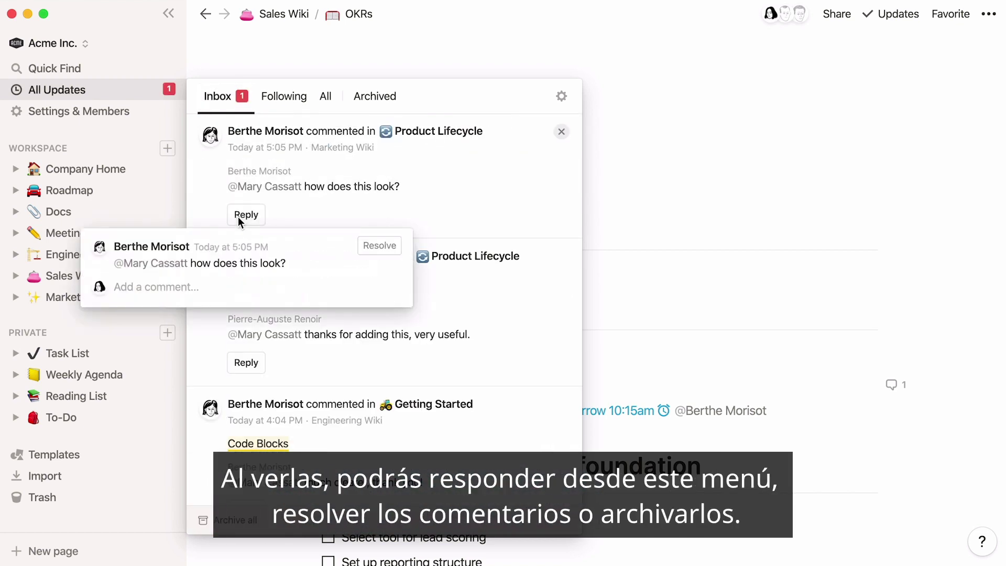
pyautogui.write('Much better!')
pyautogui.click(369, 287)
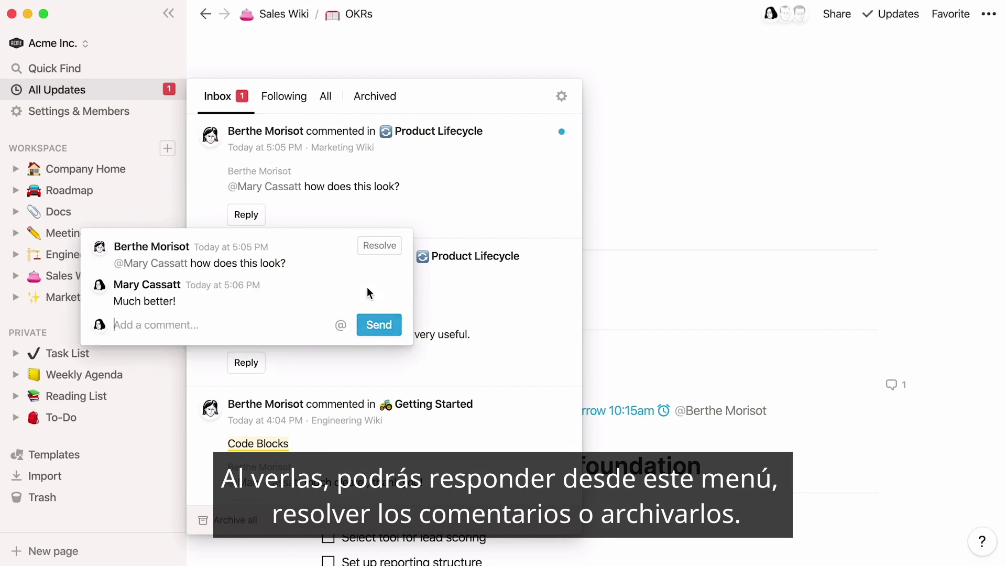
pyautogui.click(390, 250)
# - Archive the Product Lifecycle notification and close the updates feed to return to OKRs
pyautogui.click(464, 218)
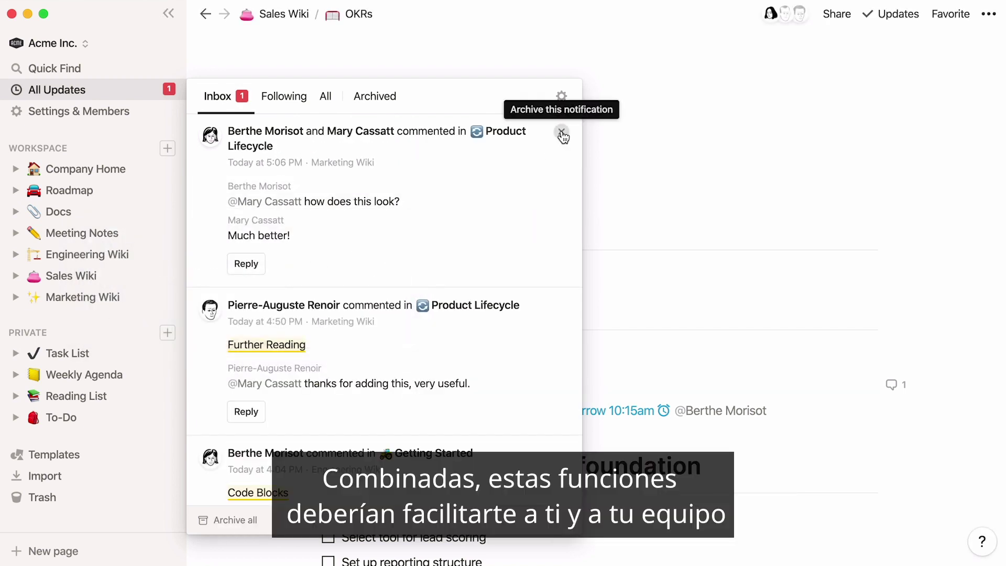
pyautogui.click(561, 132)
pyautogui.click(649, 68)
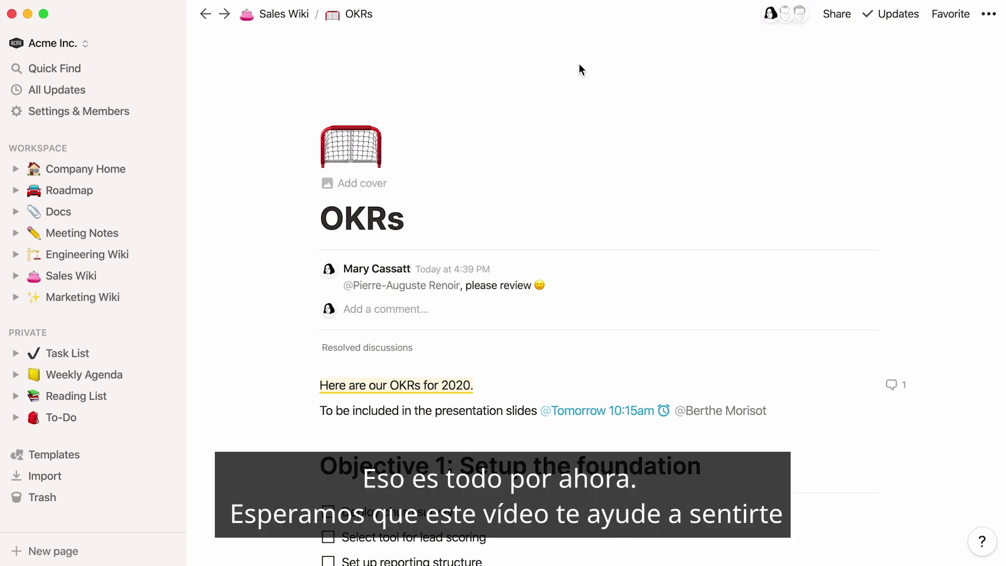
pyautogui.click(226, 15)
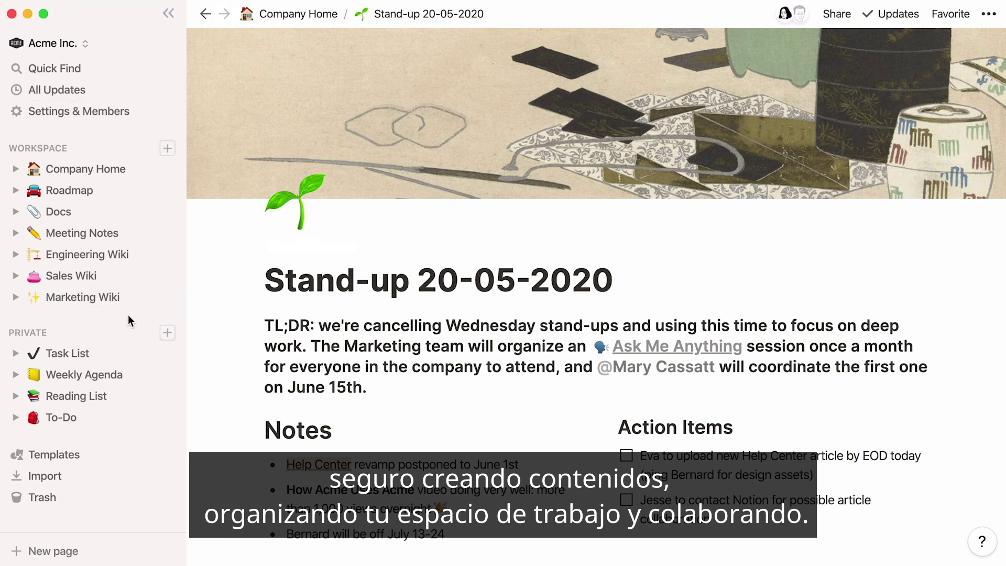
pyautogui.click(205, 15)
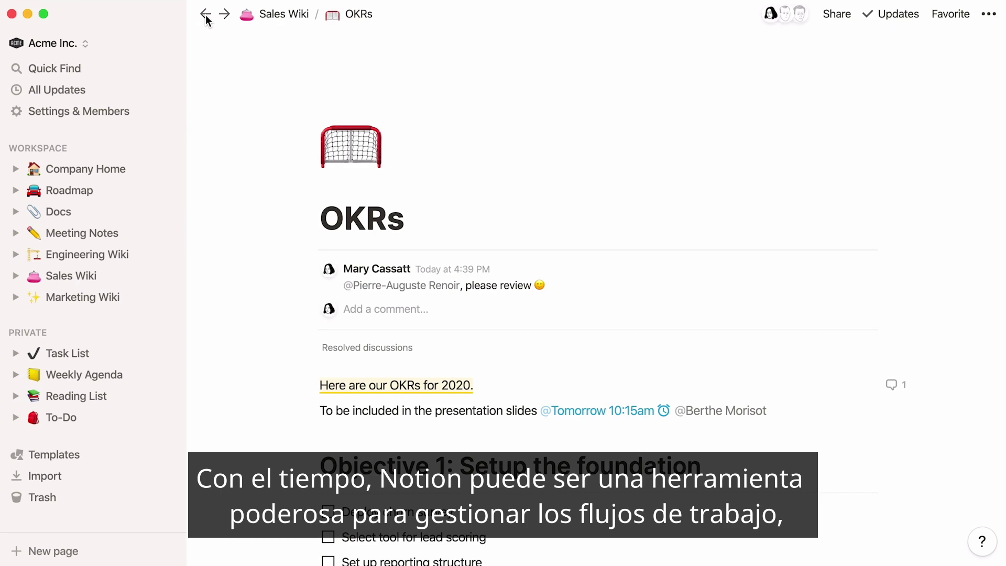